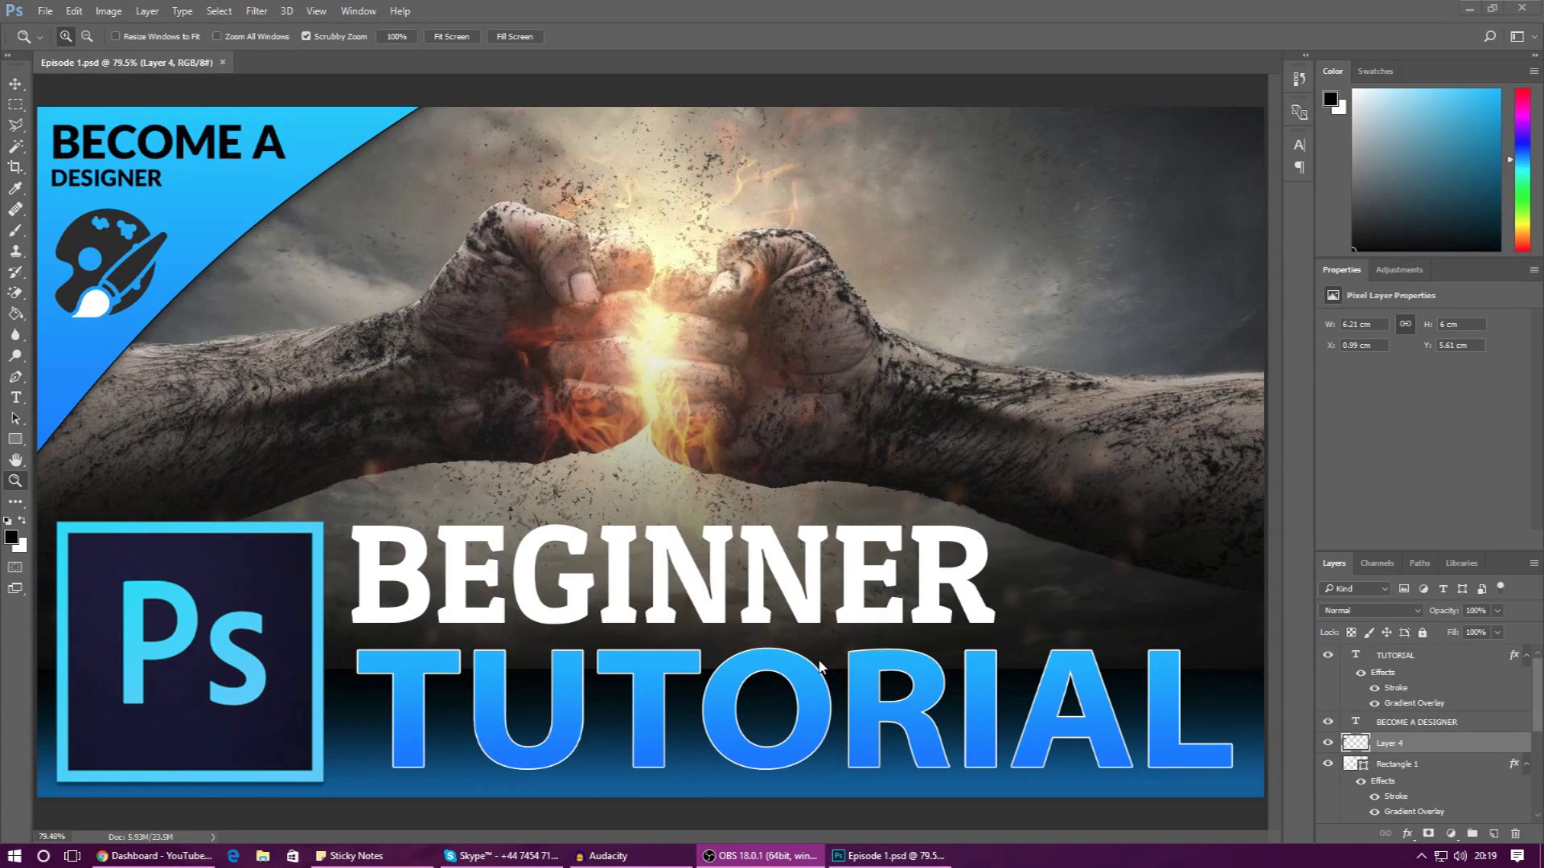
Start setting up a new document and name it New Image 1
{"action": "left_click", "coordinate": [47, 16]}
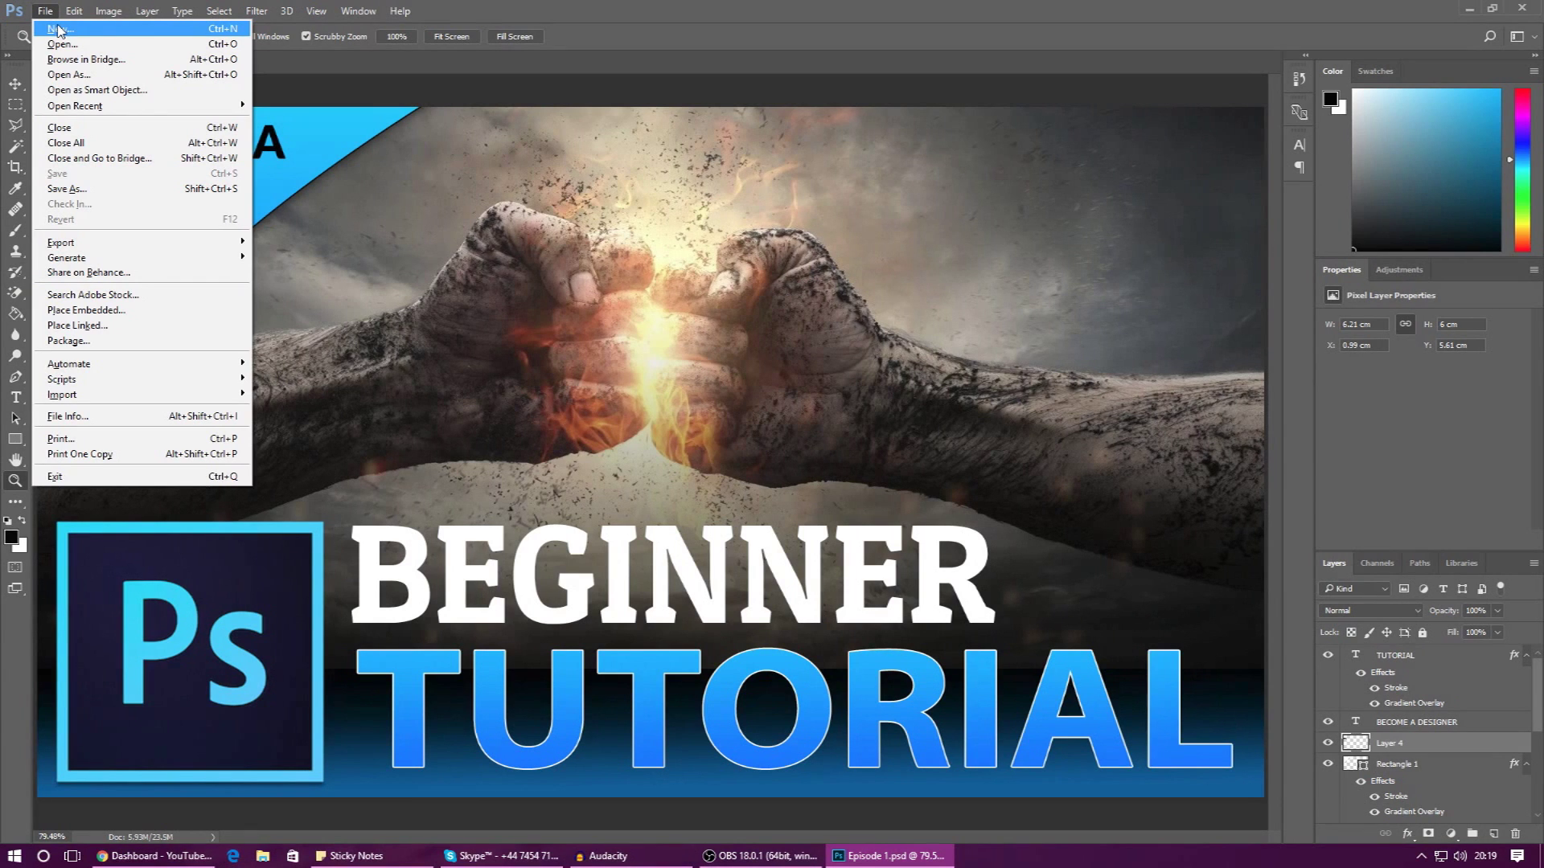
{"action": "left_click", "coordinate": [60, 30]}
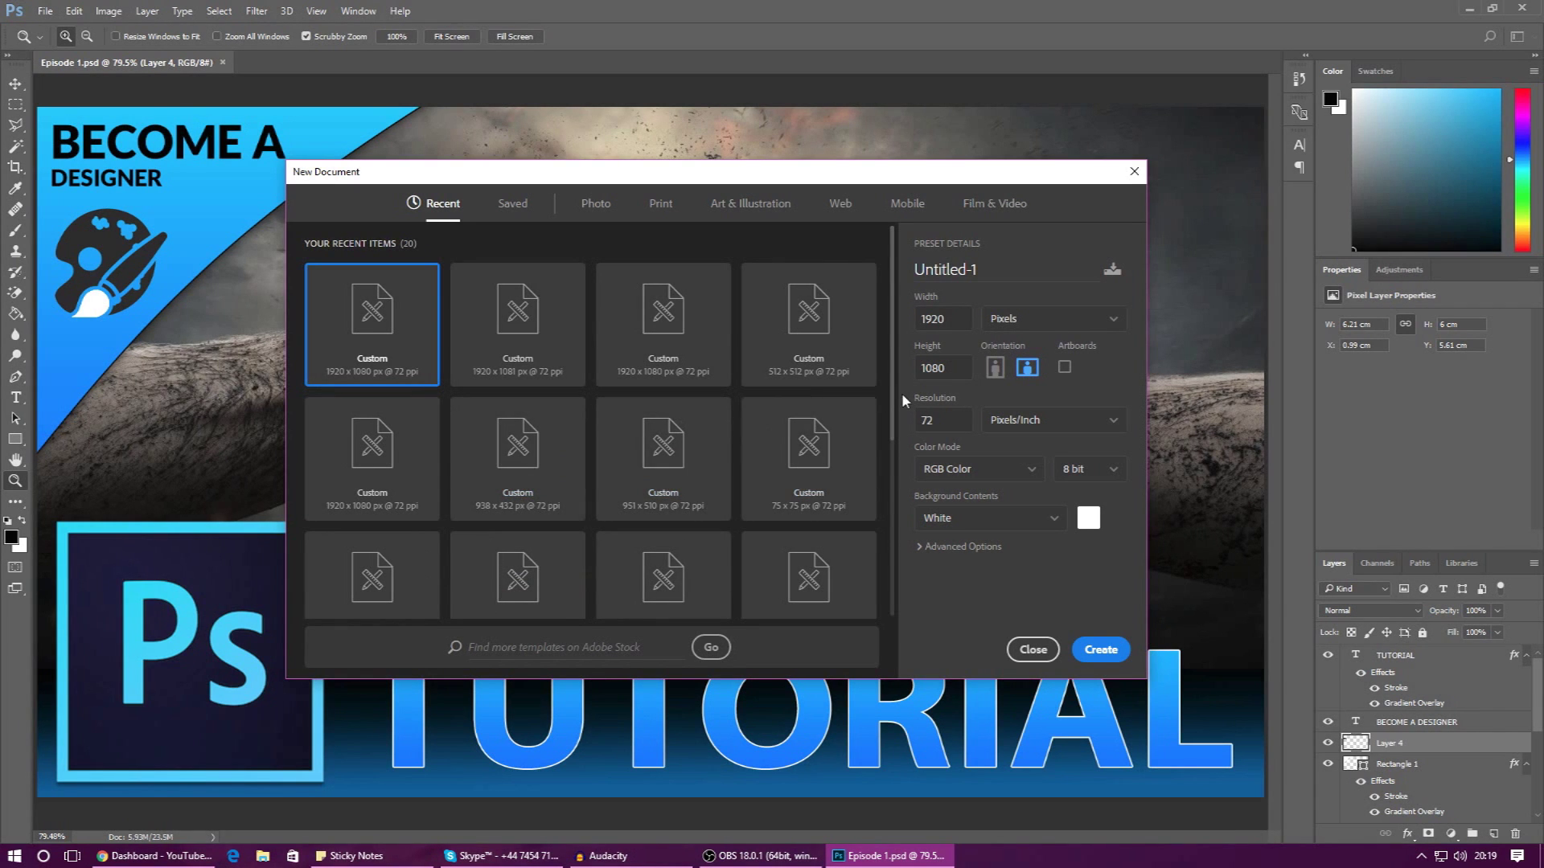
{"action": "mouse_move", "coordinate": [899, 392]}
{"action": "left_mouse_down"}
{"action": "mouse_move", "coordinate": [891, 481]}
{"action": "mouse_move", "coordinate": [897, 393]}
{"action": "left_mouse_up"}
{"action": "left_click_drag", "start_coordinate": [985, 282], "coordinate": [911, 289]}
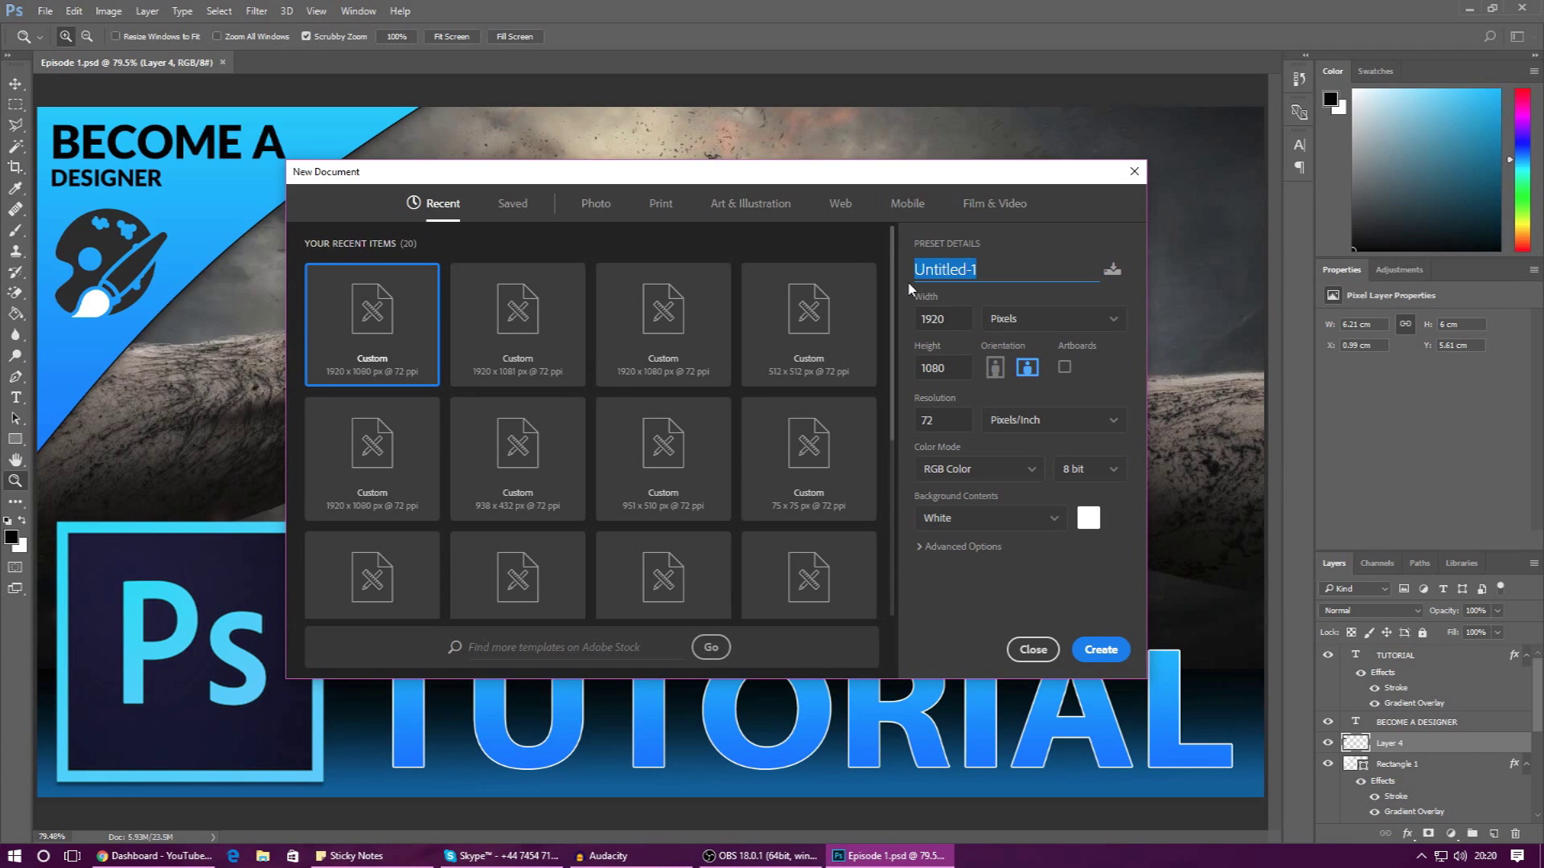
{"action": "type", "text": "New Image 1"}
{"action": "key", "text": "Tab"}
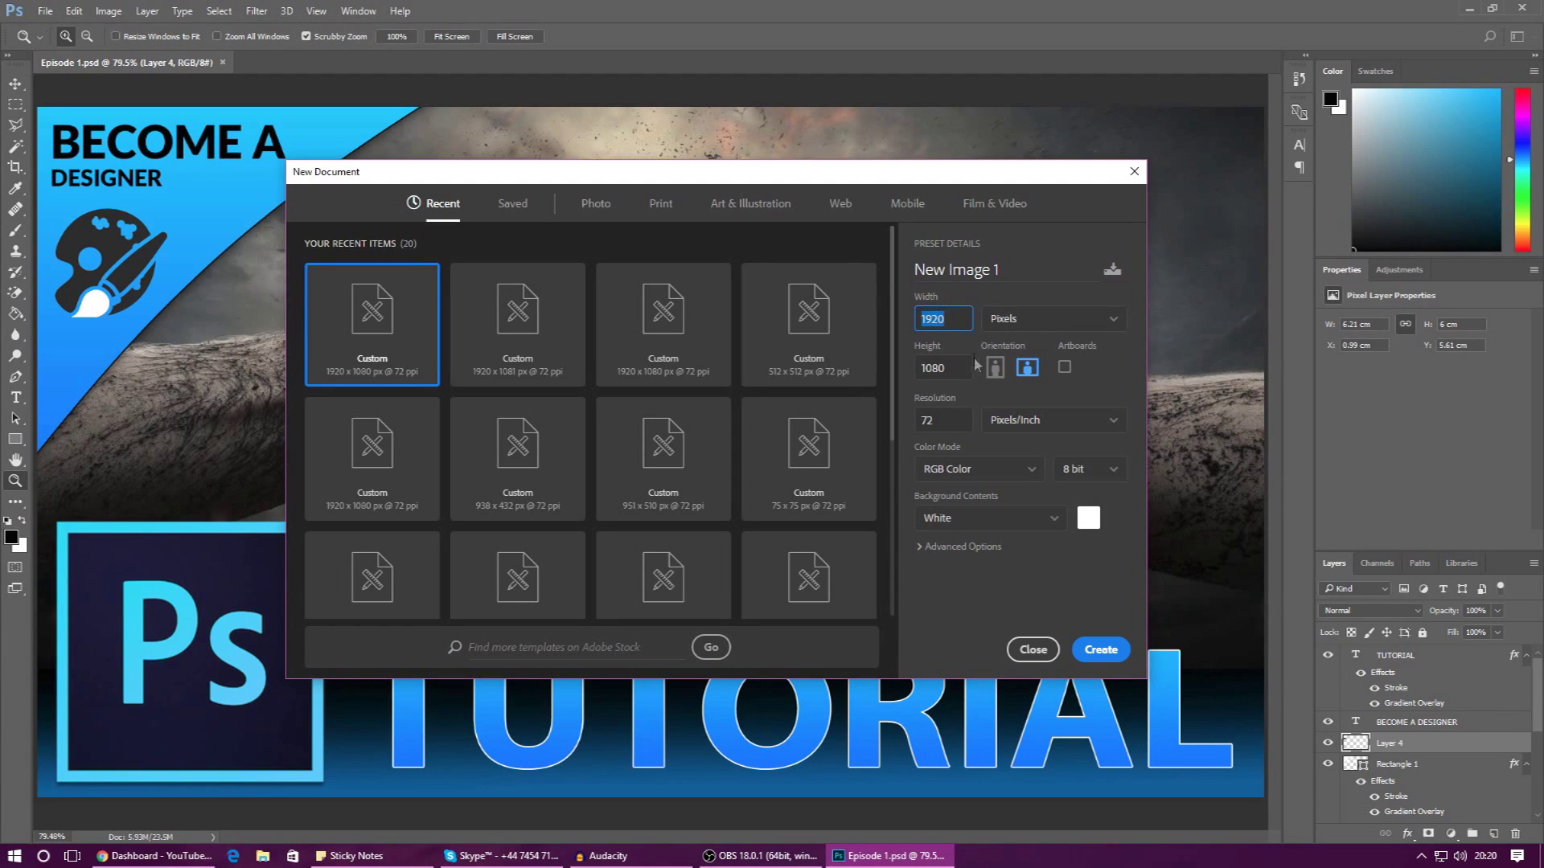
Examine the new document's width and height fields and the available measurement units, keeping Pixels
{"action": "key", "text": "Tab"}
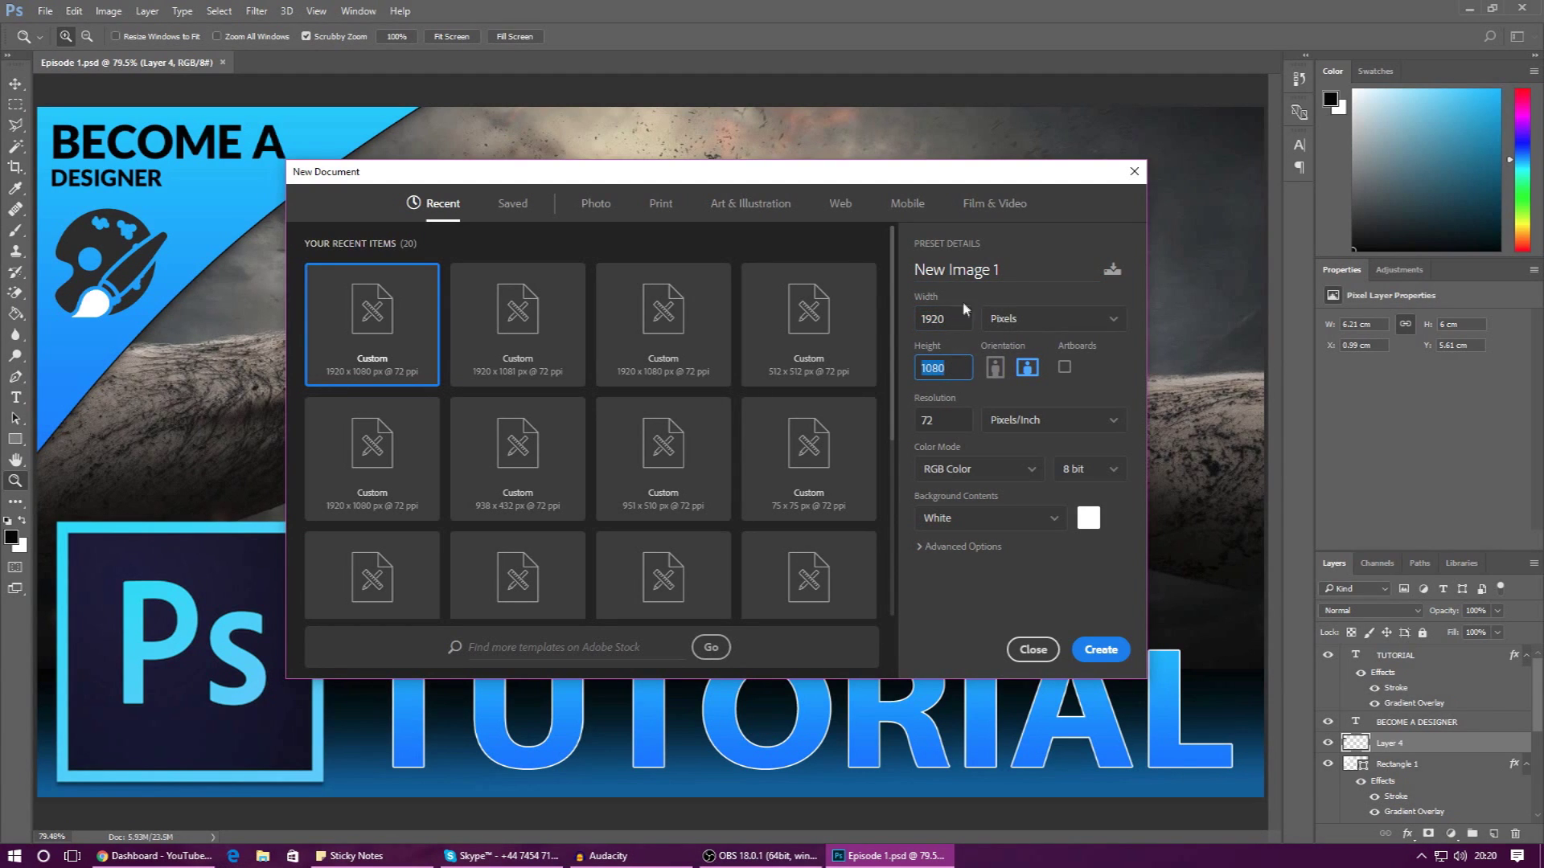
{"action": "left_click", "coordinate": [956, 319]}
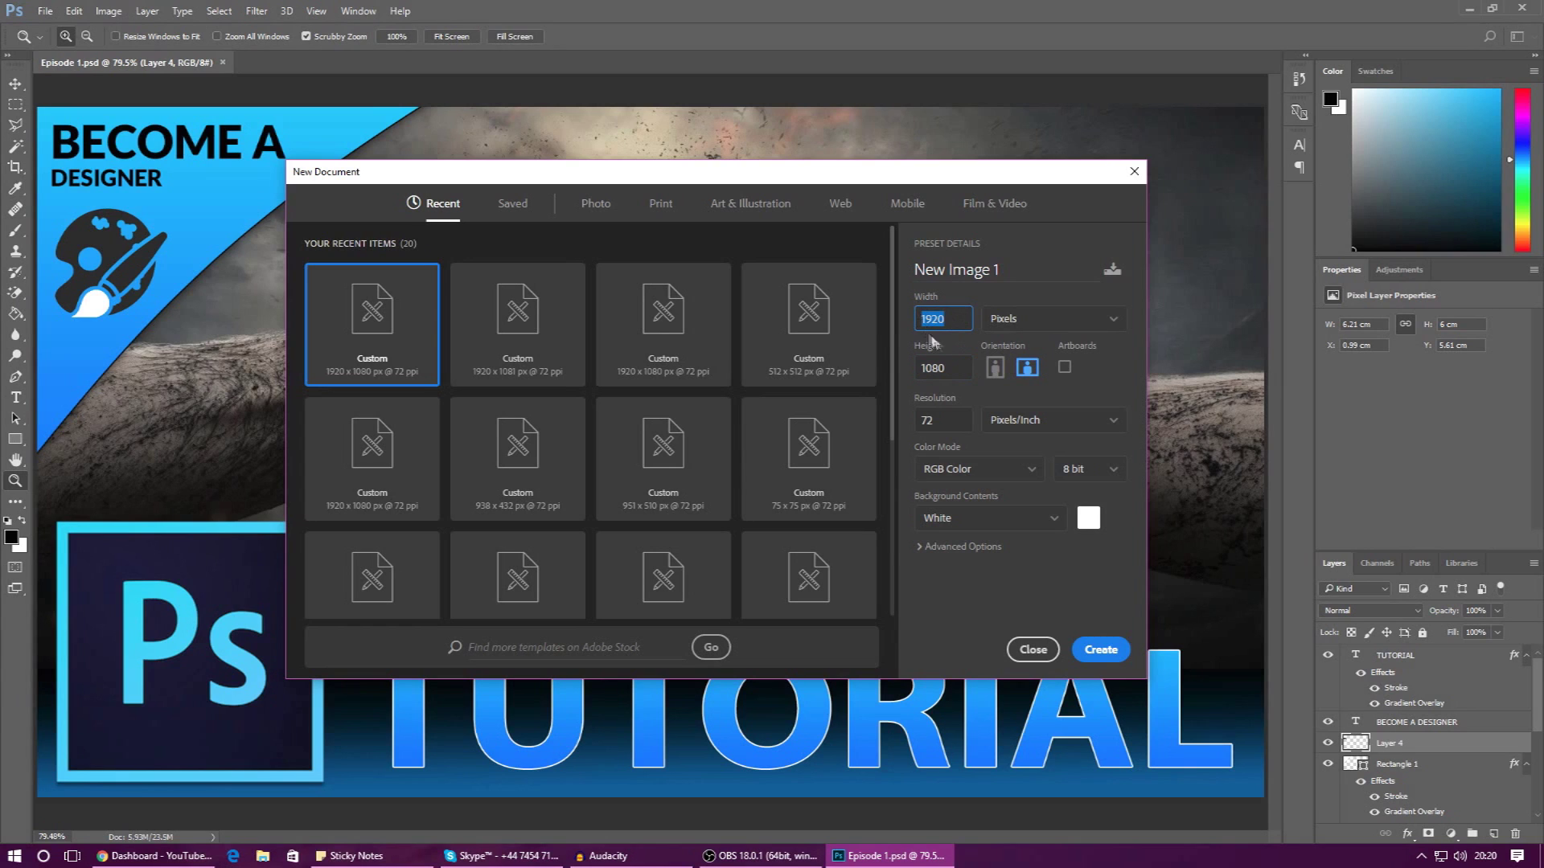
{"action": "left_click", "coordinate": [955, 368]}
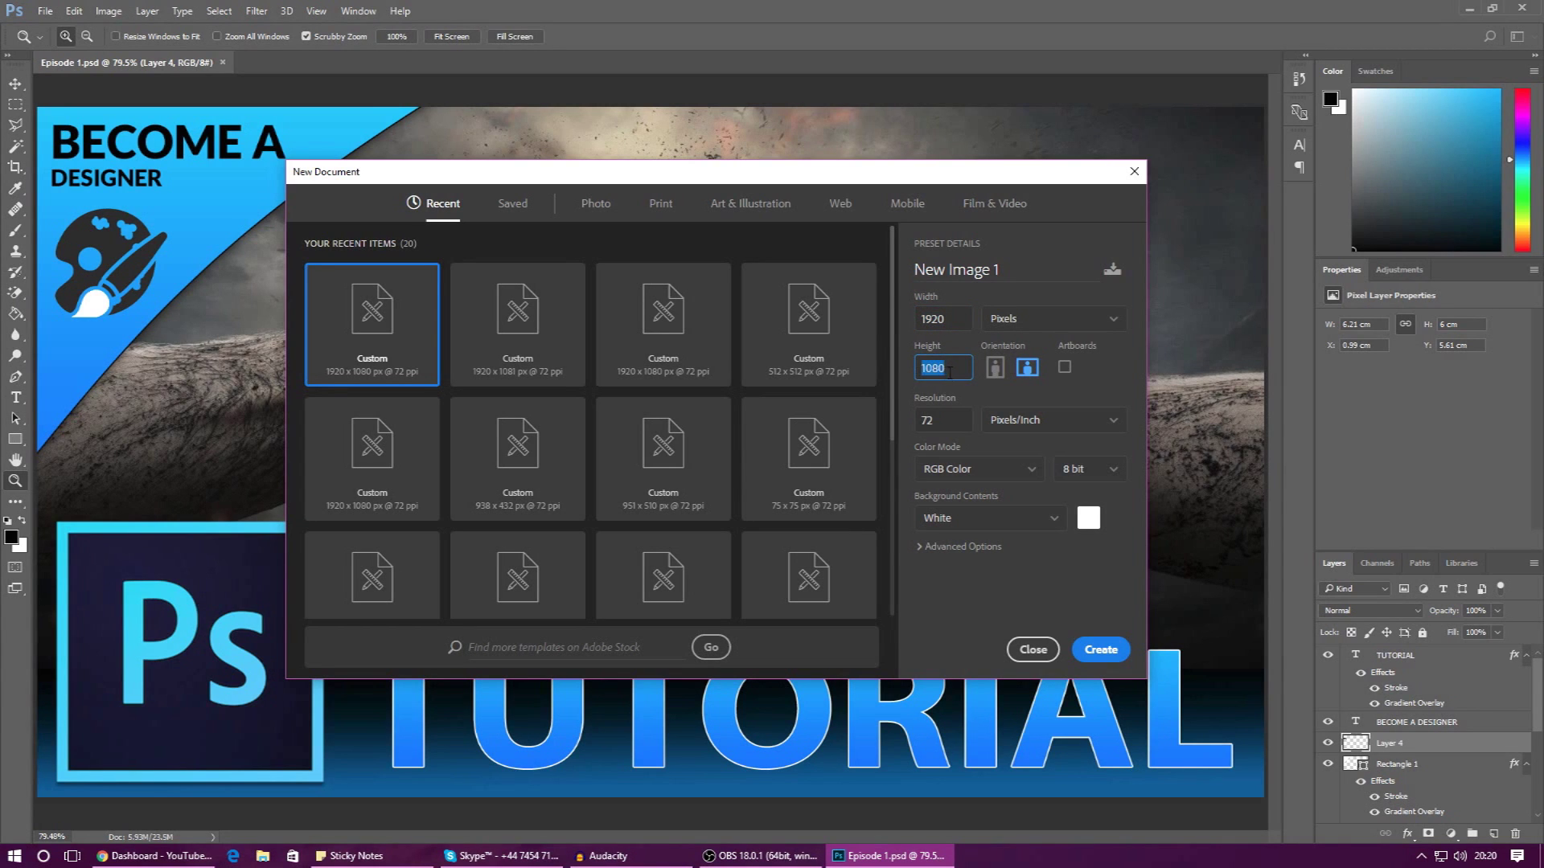
{"action": "left_click", "coordinate": [1007, 322]}
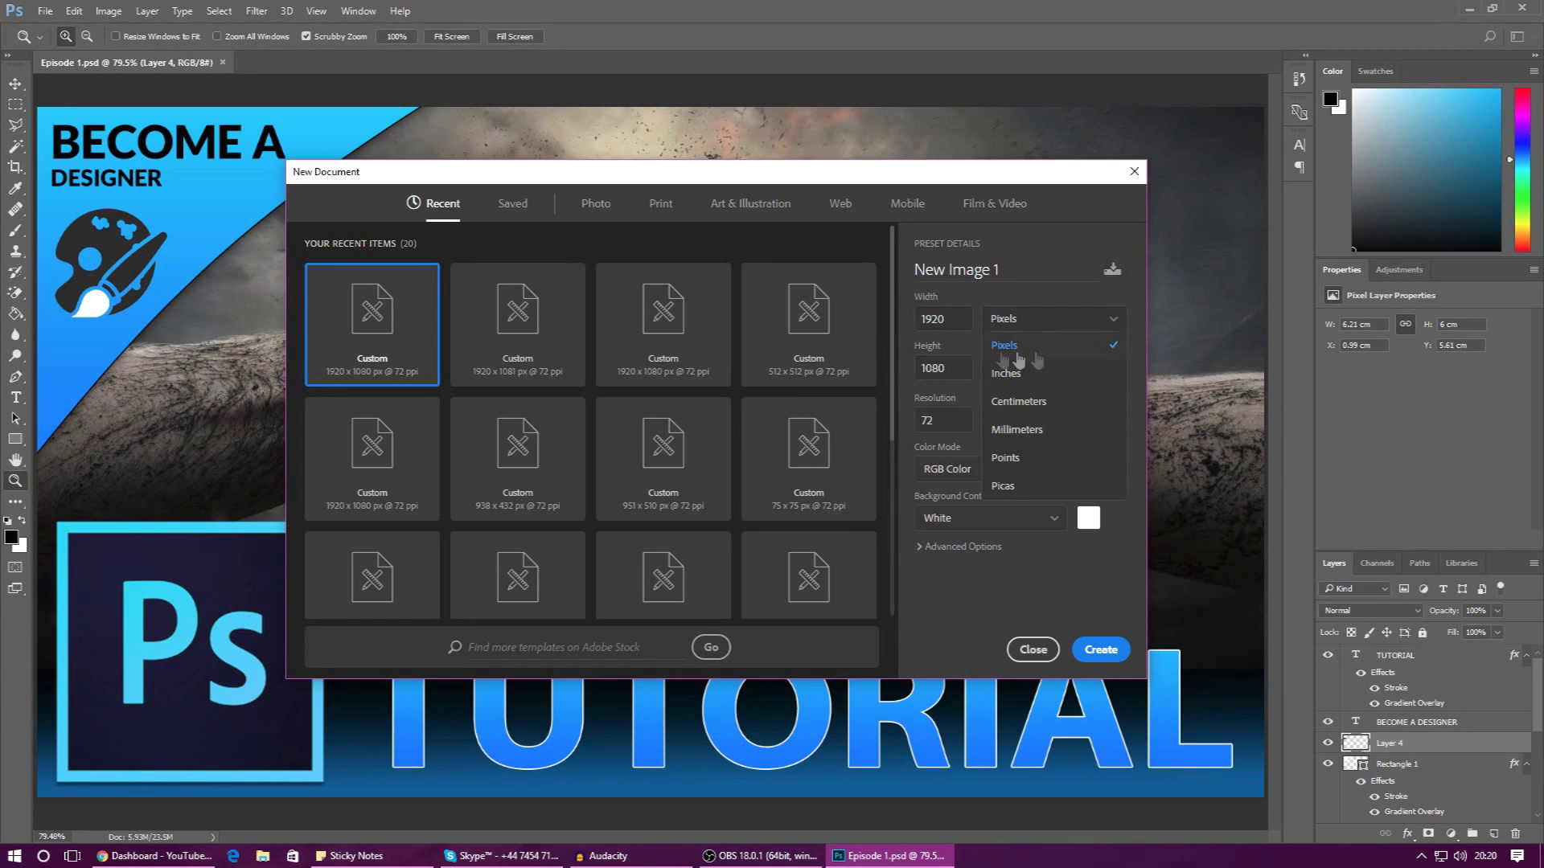
{"action": "left_click", "coordinate": [993, 347]}
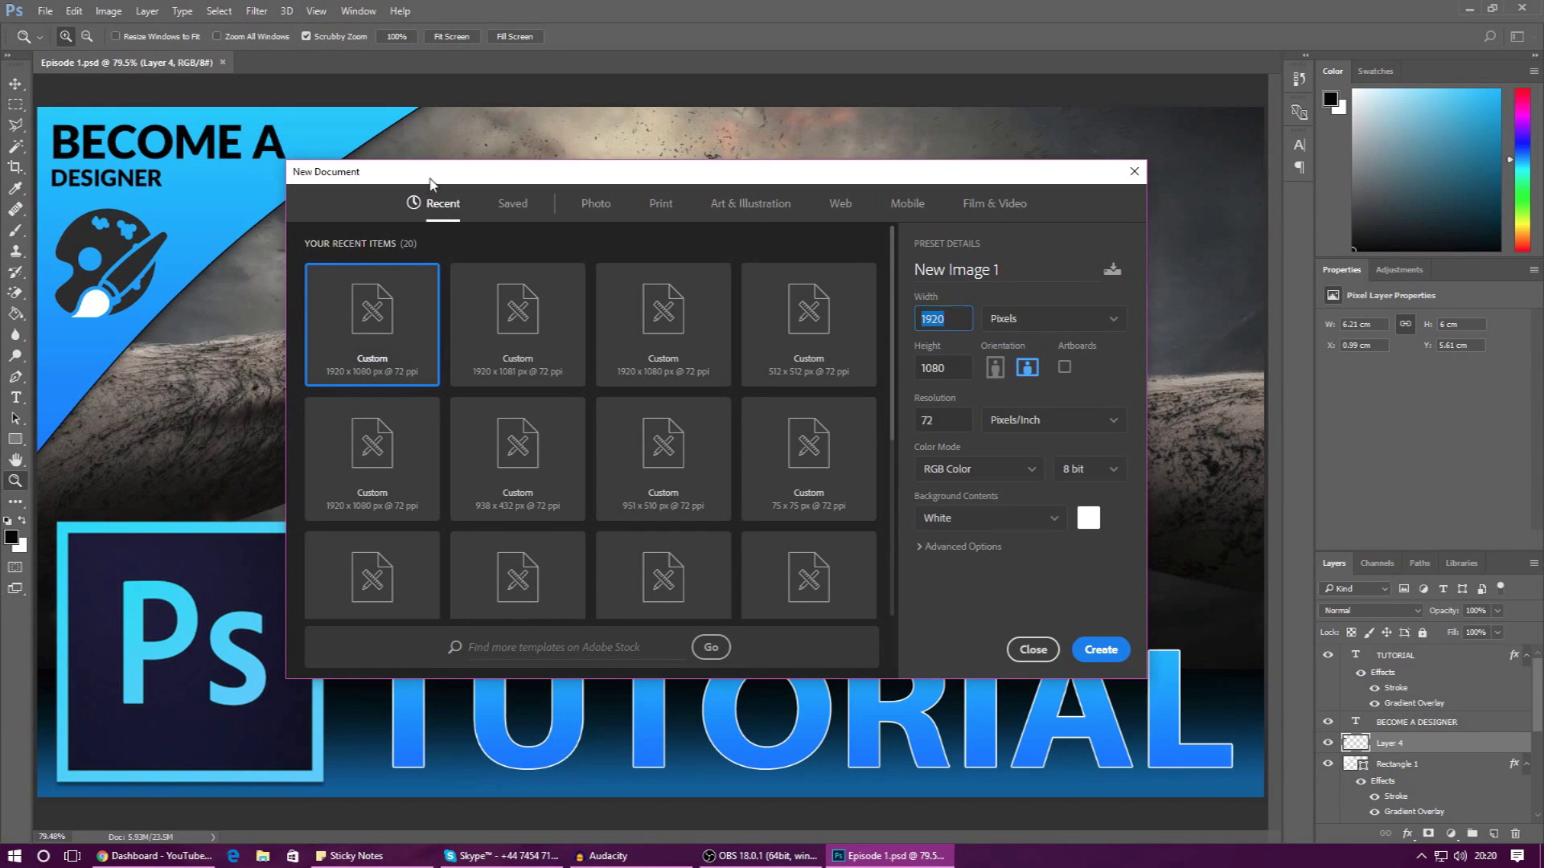
{"action": "left_click_drag", "start_coordinate": [431, 172], "coordinate": [634, 219]}
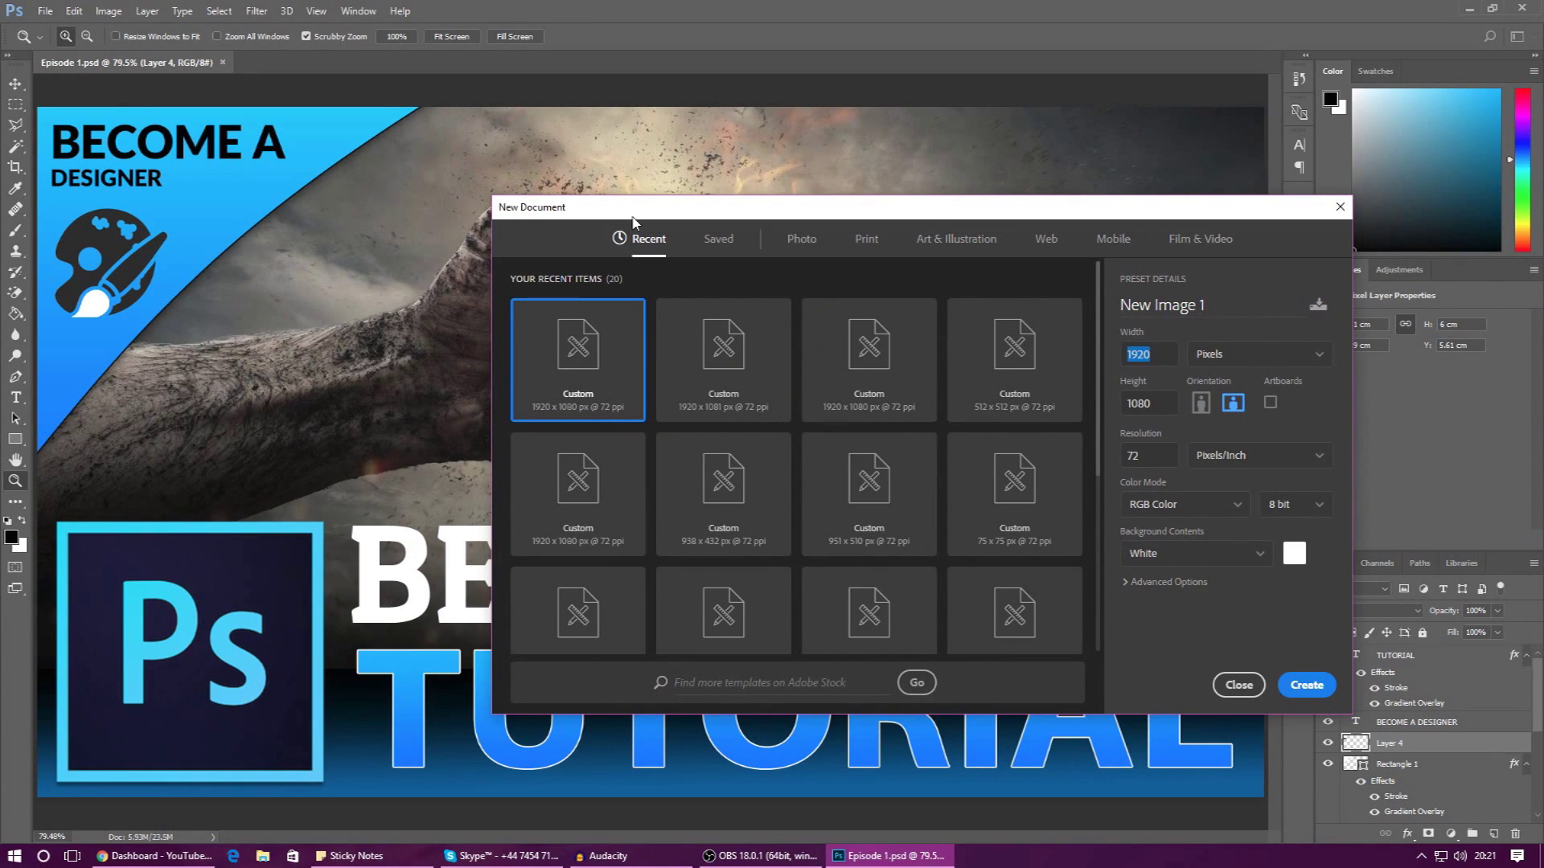
{"action": "left_click_drag", "start_coordinate": [633, 222], "coordinate": [381, 219]}
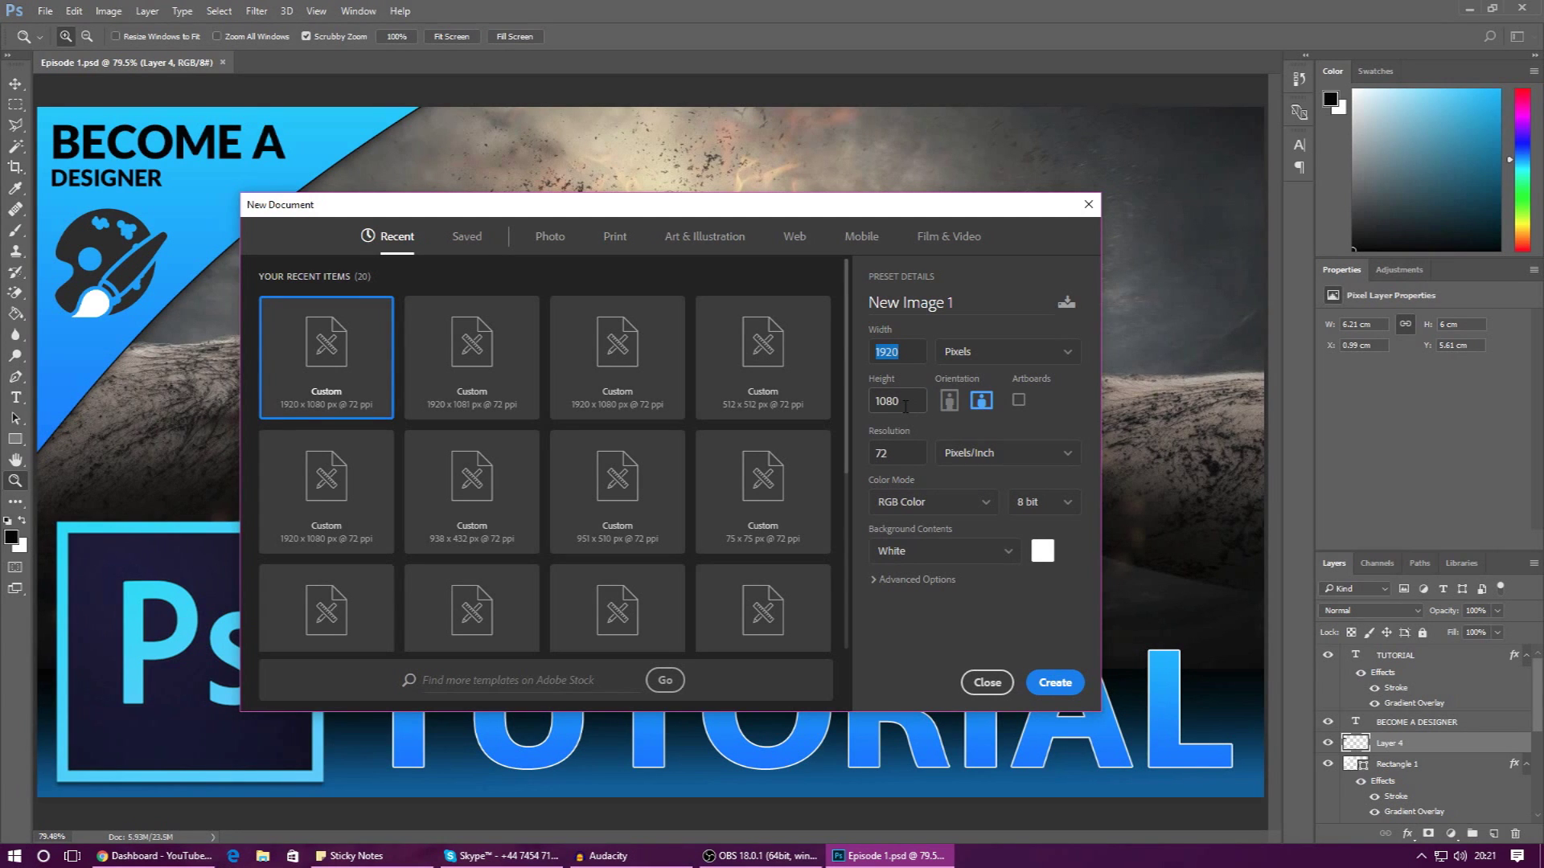
{"action": "left_click", "coordinate": [904, 406]}
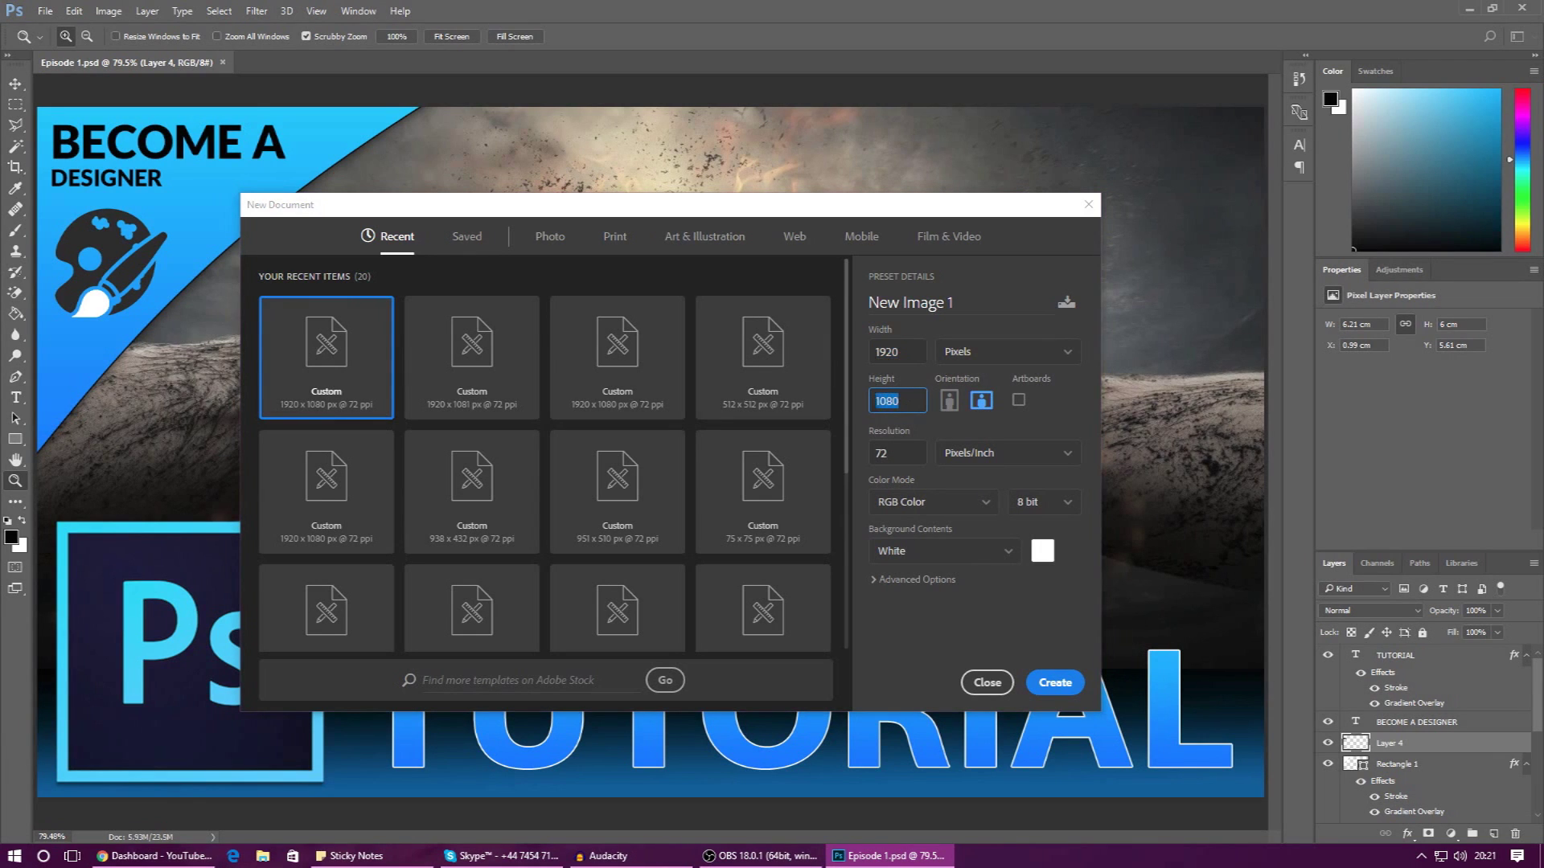
{"action": "left_click", "coordinate": [910, 358]}
{"action": "key", "text": "ctrl+a"}
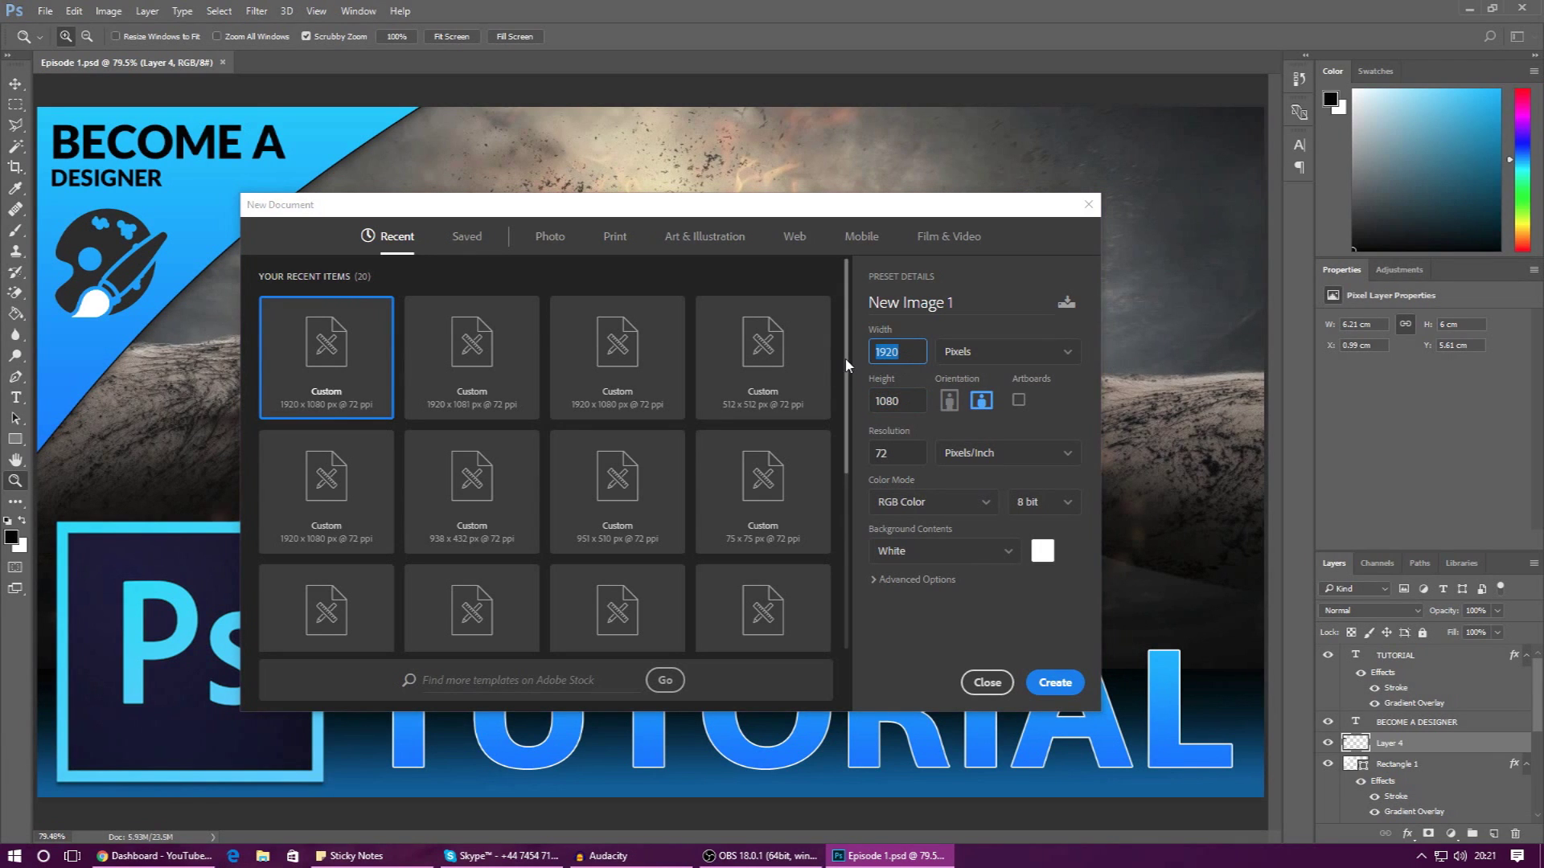
{"action": "left_click", "coordinate": [750, 228]}
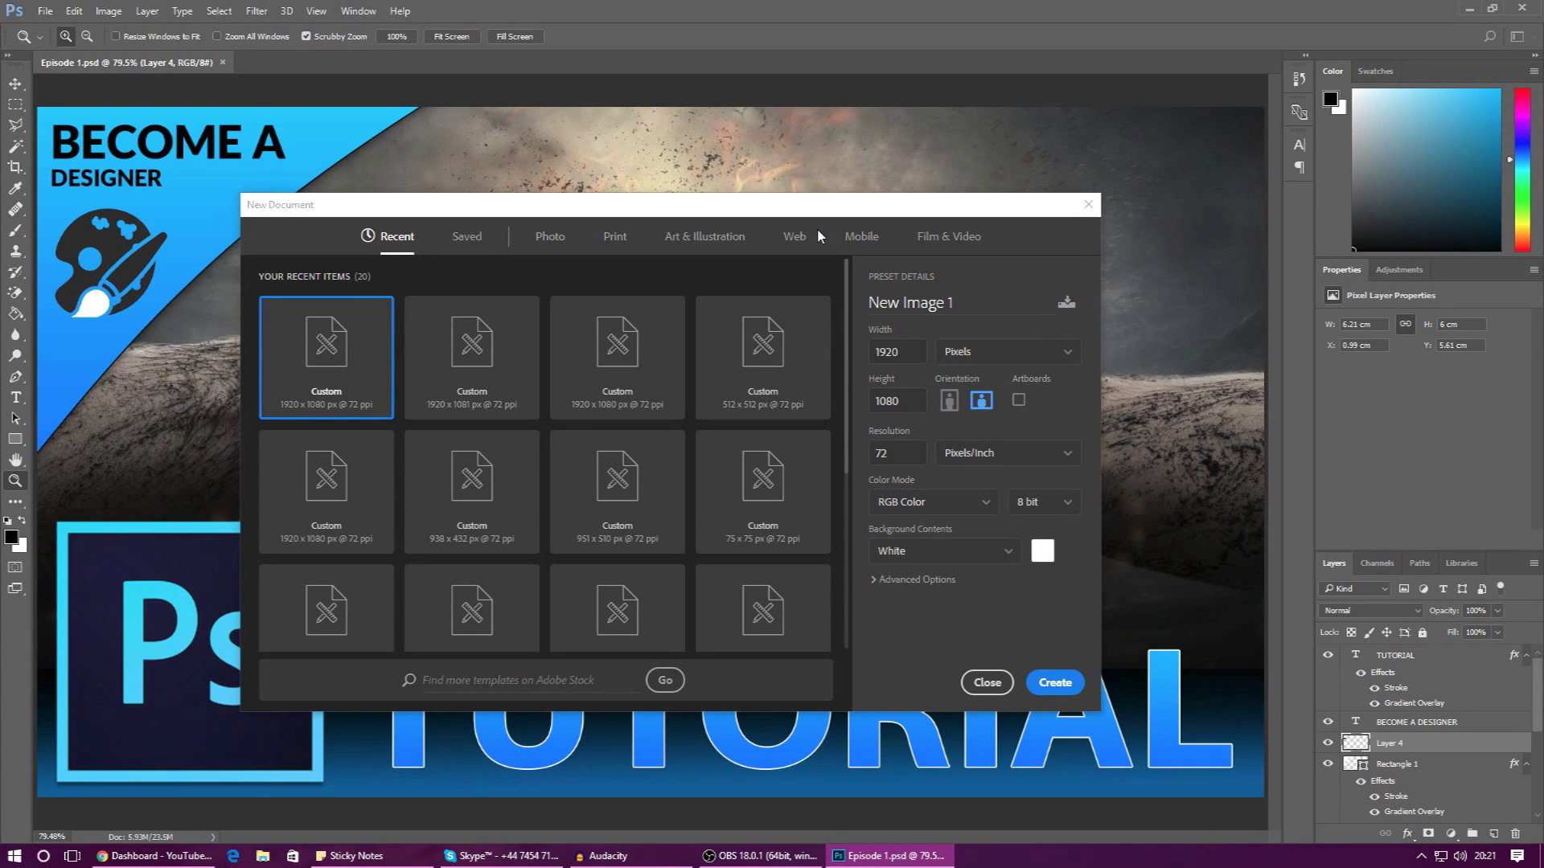
{"action": "left_click", "coordinate": [868, 356]}
{"action": "left_click", "coordinate": [954, 351]}
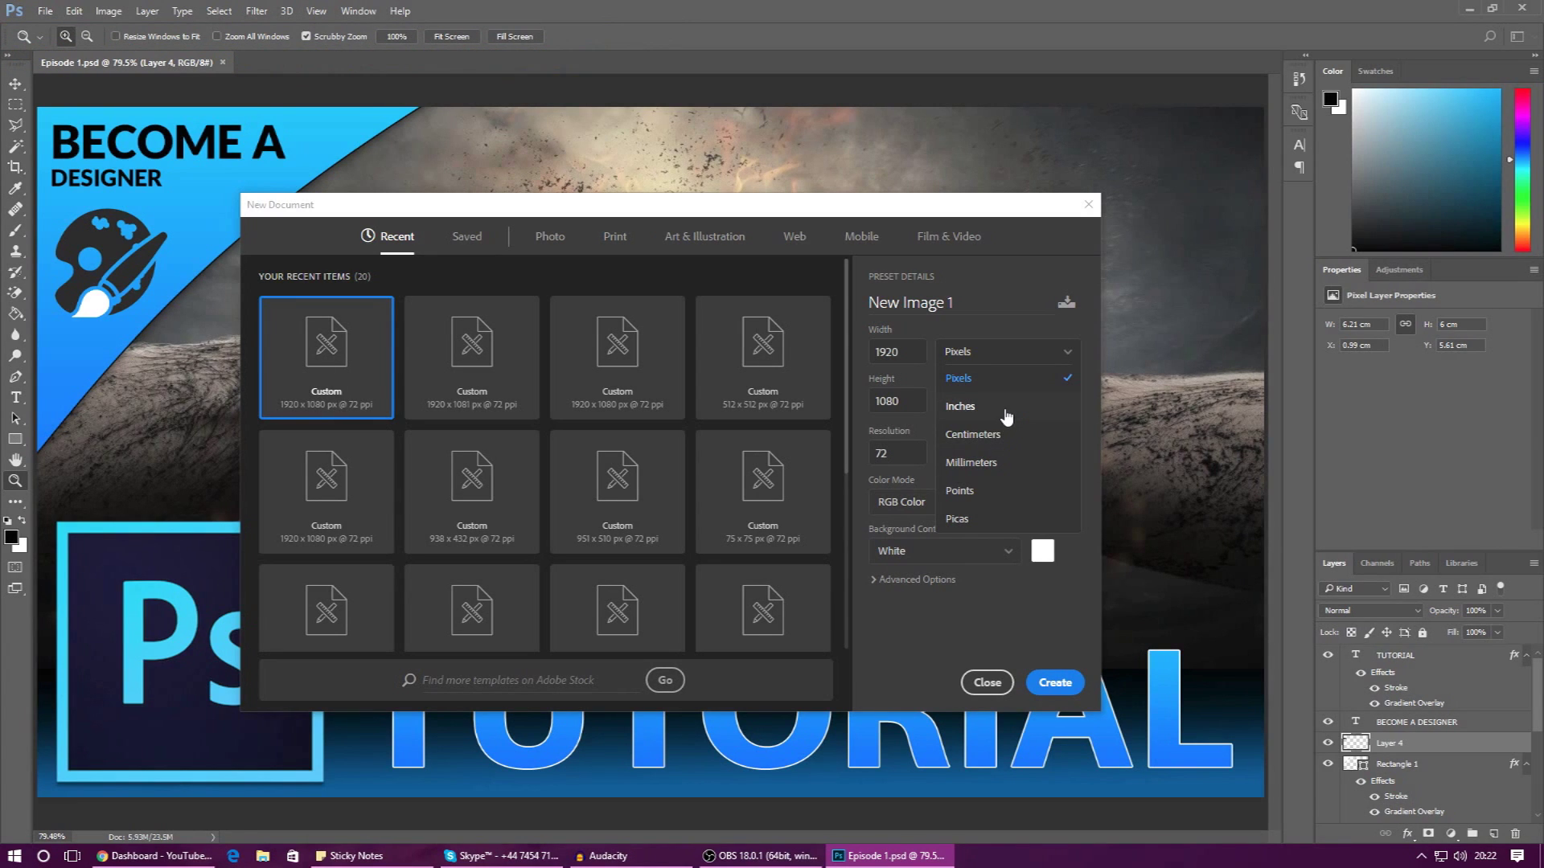
{"action": "left_click", "coordinate": [967, 338]}
Set the new document's resolution to 300 pixels per inch and review the colour modes, keeping RGB Color
{"action": "left_click", "coordinate": [900, 453]}
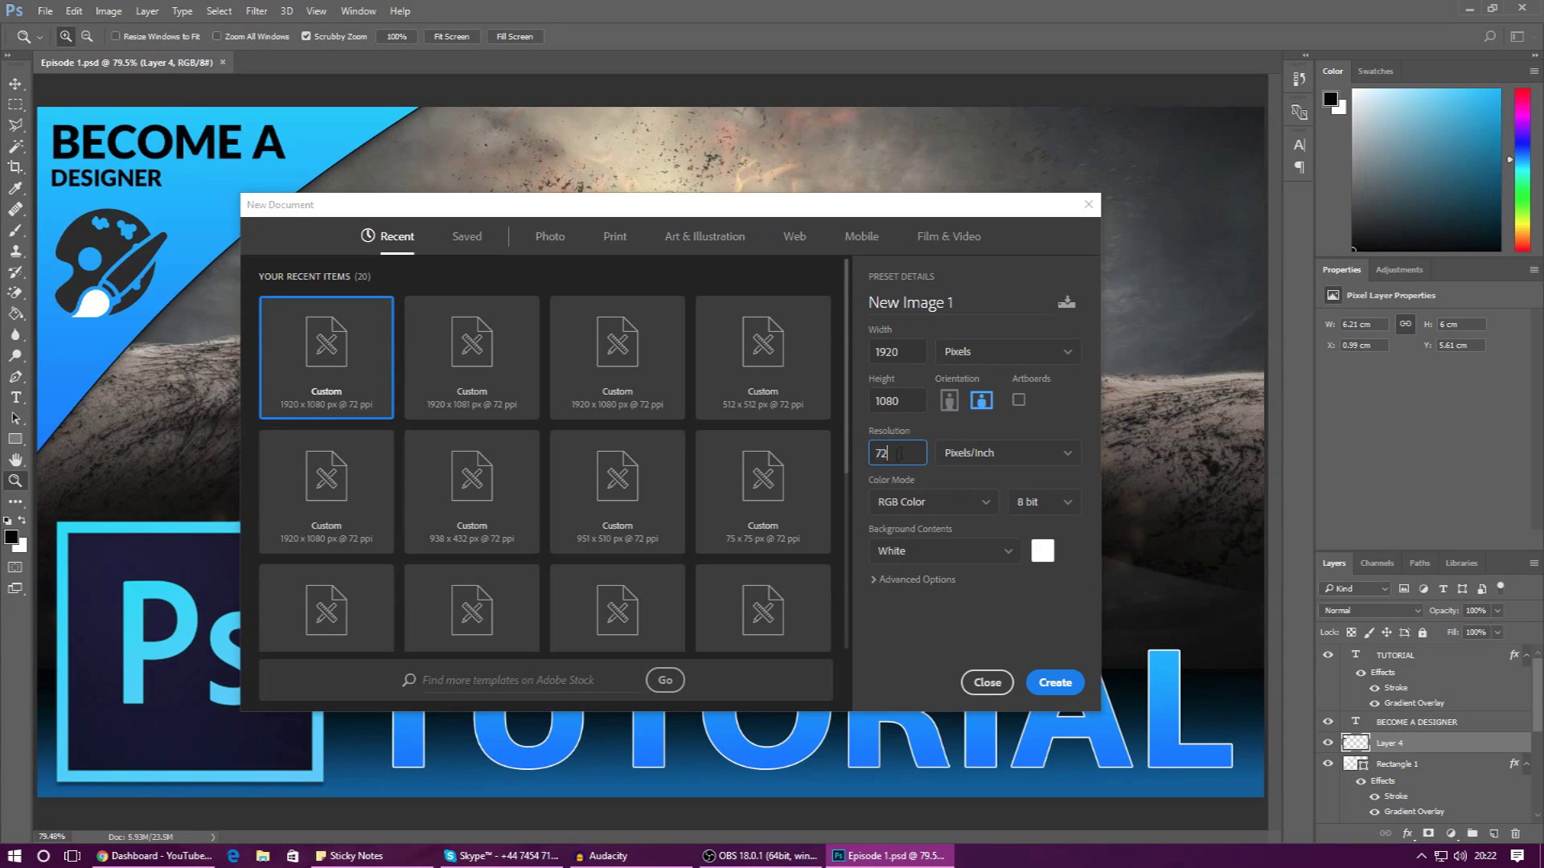
{"action": "left_click", "coordinate": [902, 457]}
{"action": "double_click", "coordinate": [881, 455]}
{"action": "type", "text": "300"}
{"action": "left_click", "coordinate": [926, 506]}
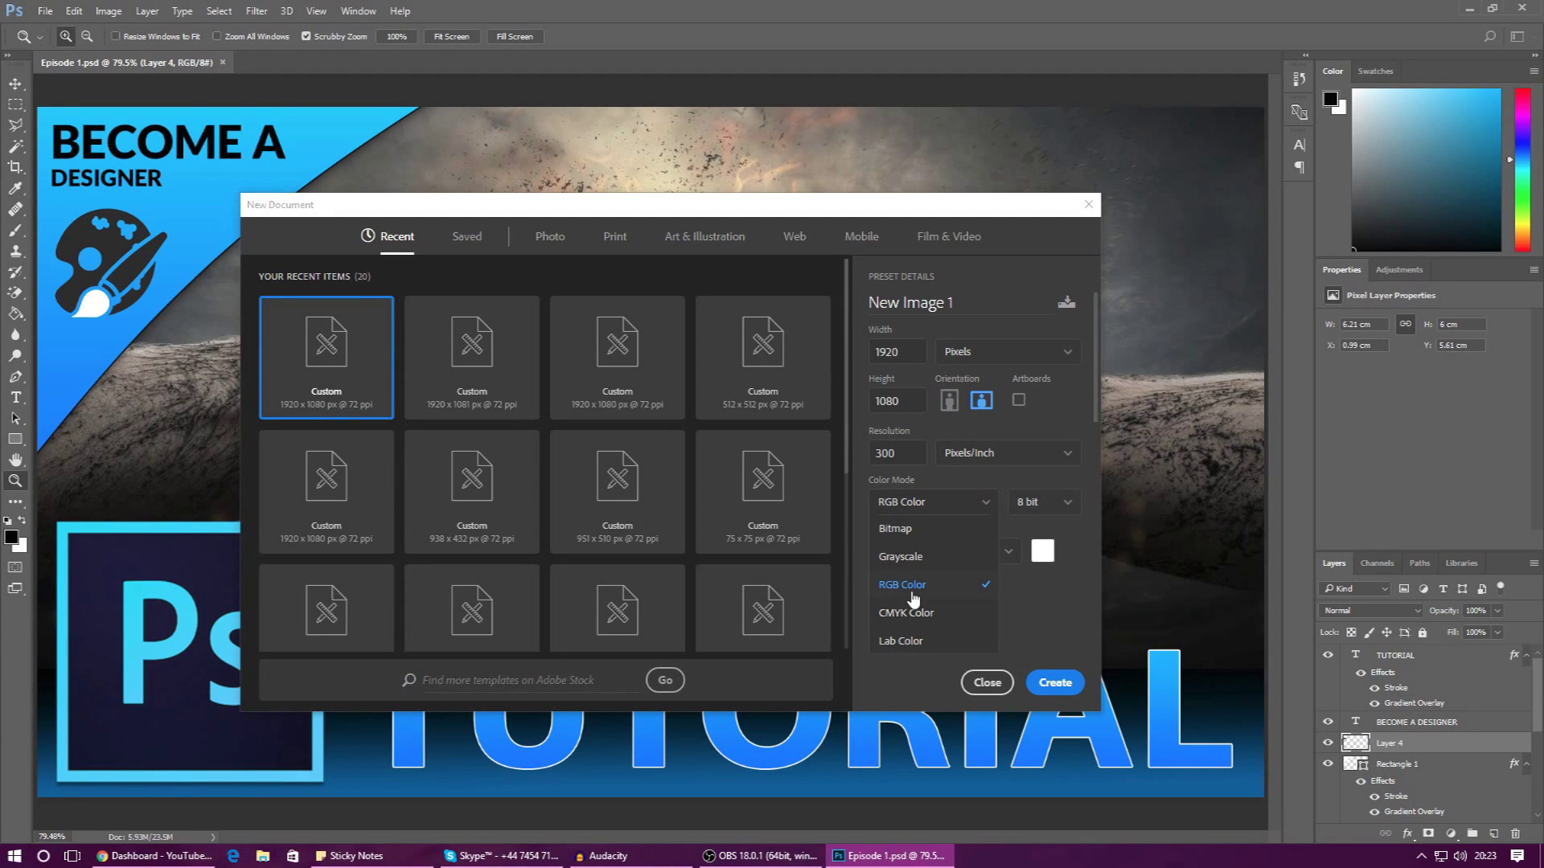
{"action": "left_click", "coordinate": [1081, 617]}
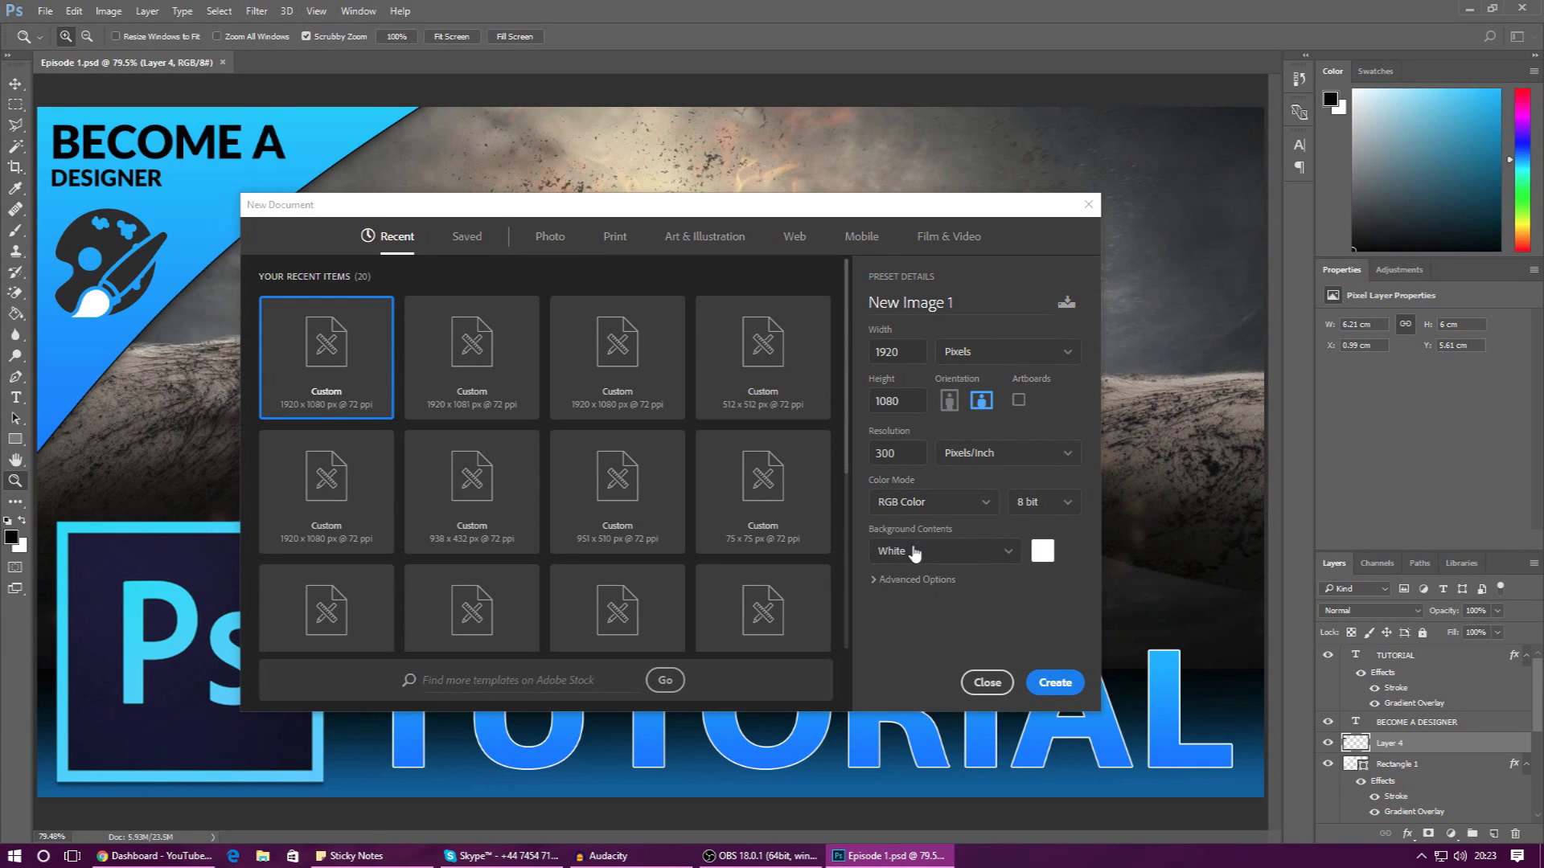
Give the new document a custom dark grey background colour, hex 414141
{"action": "left_click", "coordinate": [943, 558]}
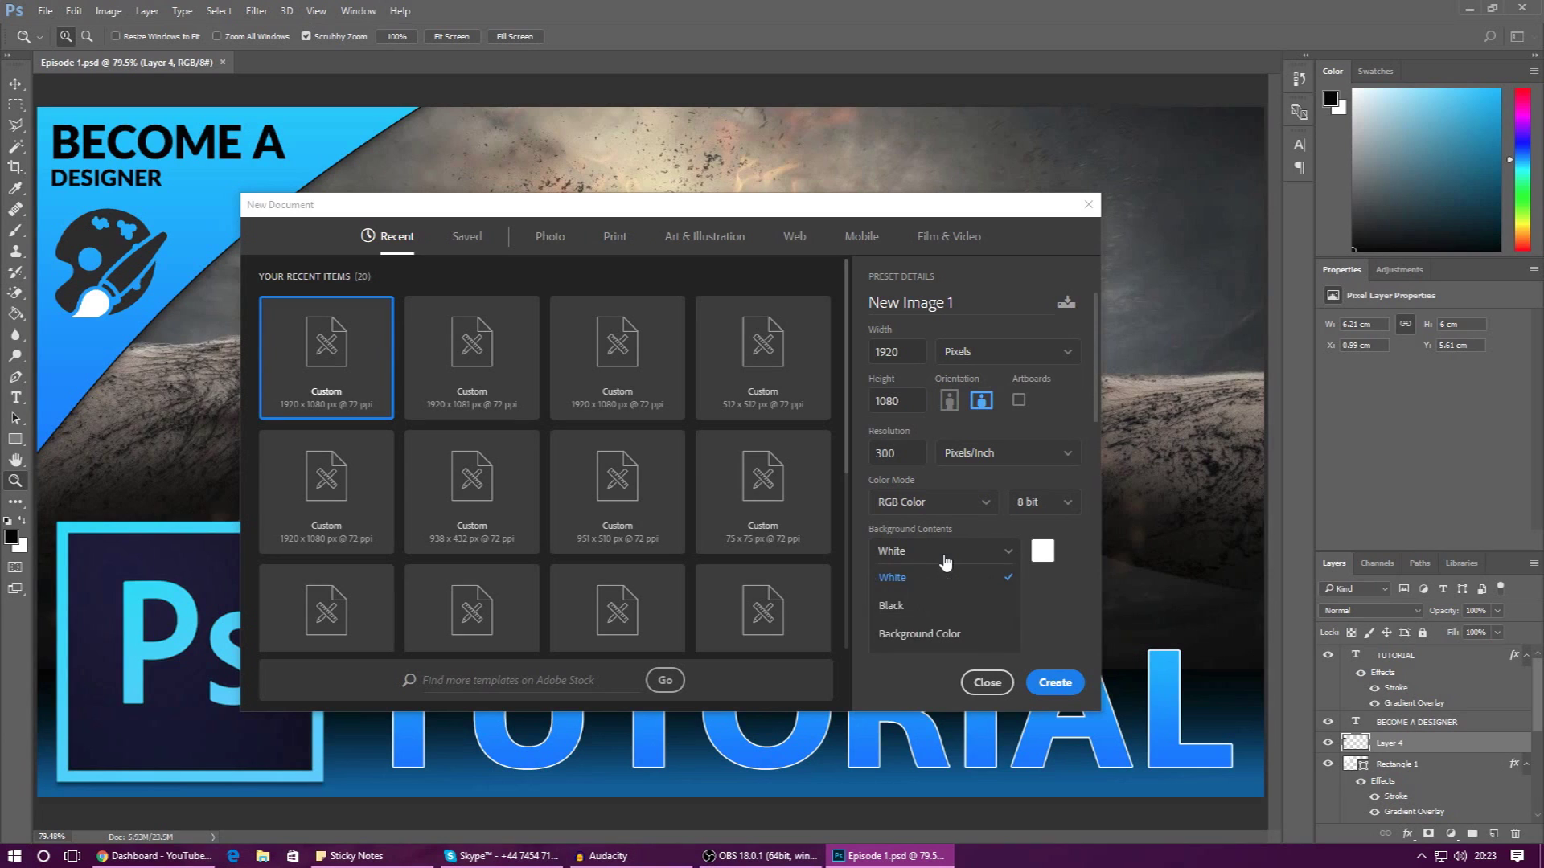
{"action": "left_click", "coordinate": [901, 634]}
{"action": "left_click", "coordinate": [1042, 551]}
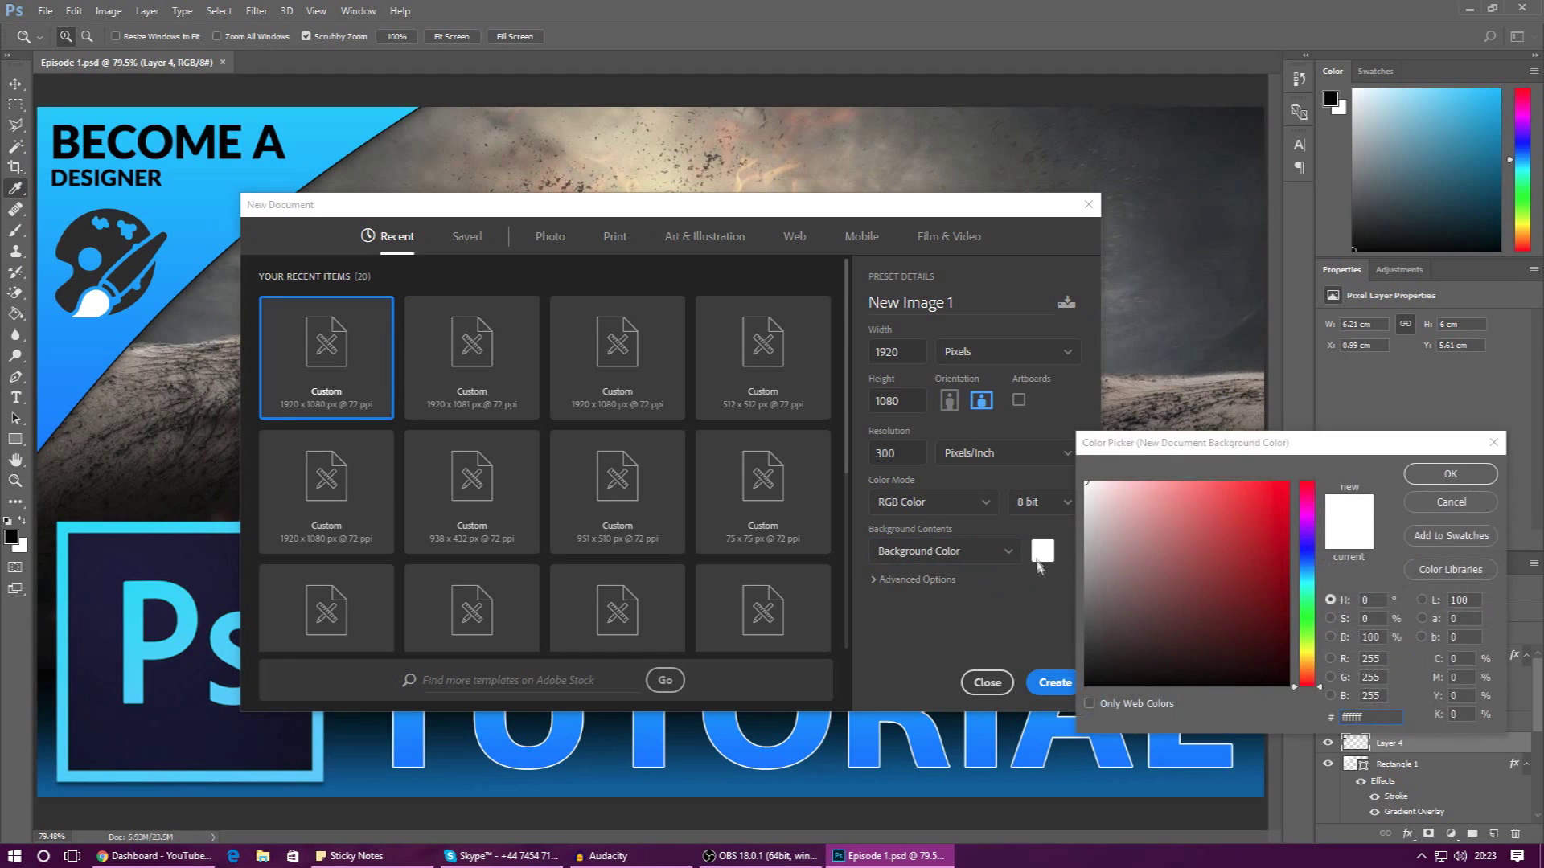
{"action": "left_click_drag", "start_coordinate": [1132, 438], "coordinate": [1003, 277]}
{"action": "mouse_move", "coordinate": [989, 402]}
{"action": "left_mouse_down"}
{"action": "mouse_move", "coordinate": [893, 483]}
{"action": "mouse_move", "coordinate": [874, 481]}
{"action": "mouse_move", "coordinate": [875, 460]}
{"action": "mouse_move", "coordinate": [873, 515]}
{"action": "mouse_move", "coordinate": [889, 480]}
{"action": "mouse_move", "coordinate": [864, 475]}
{"action": "left_mouse_up"}
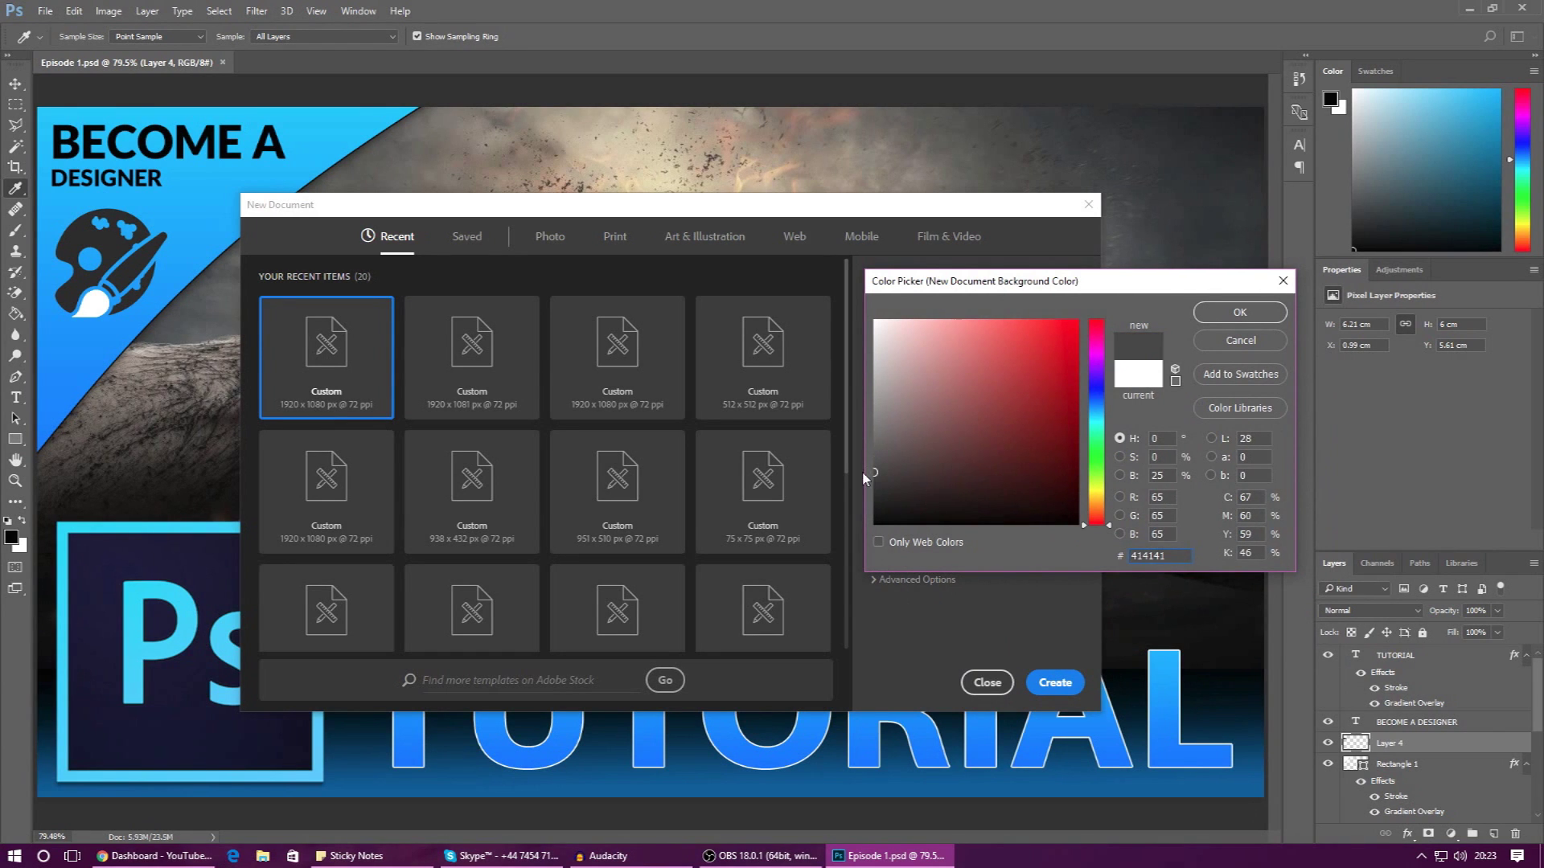
{"action": "left_click", "coordinate": [1240, 313]}
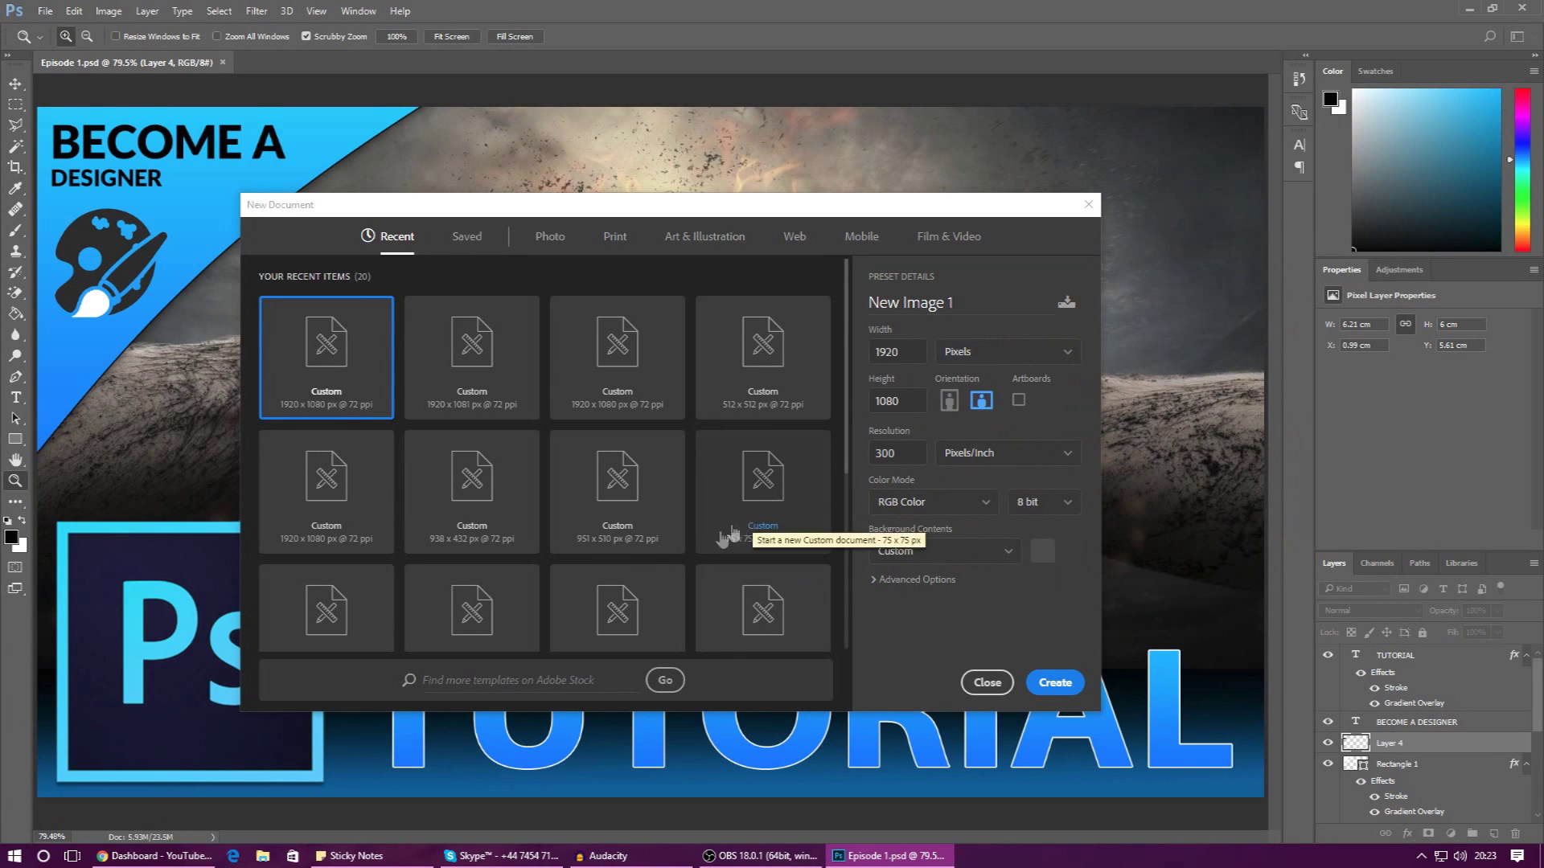
Review the new document's advanced options for colour profile and pixel aspect ratio, and collapse them again
{"action": "left_click", "coordinate": [870, 579]}
{"action": "scroll", "coordinate": [875, 576], "scroll_direction": "down", "scroll_amount": 3}
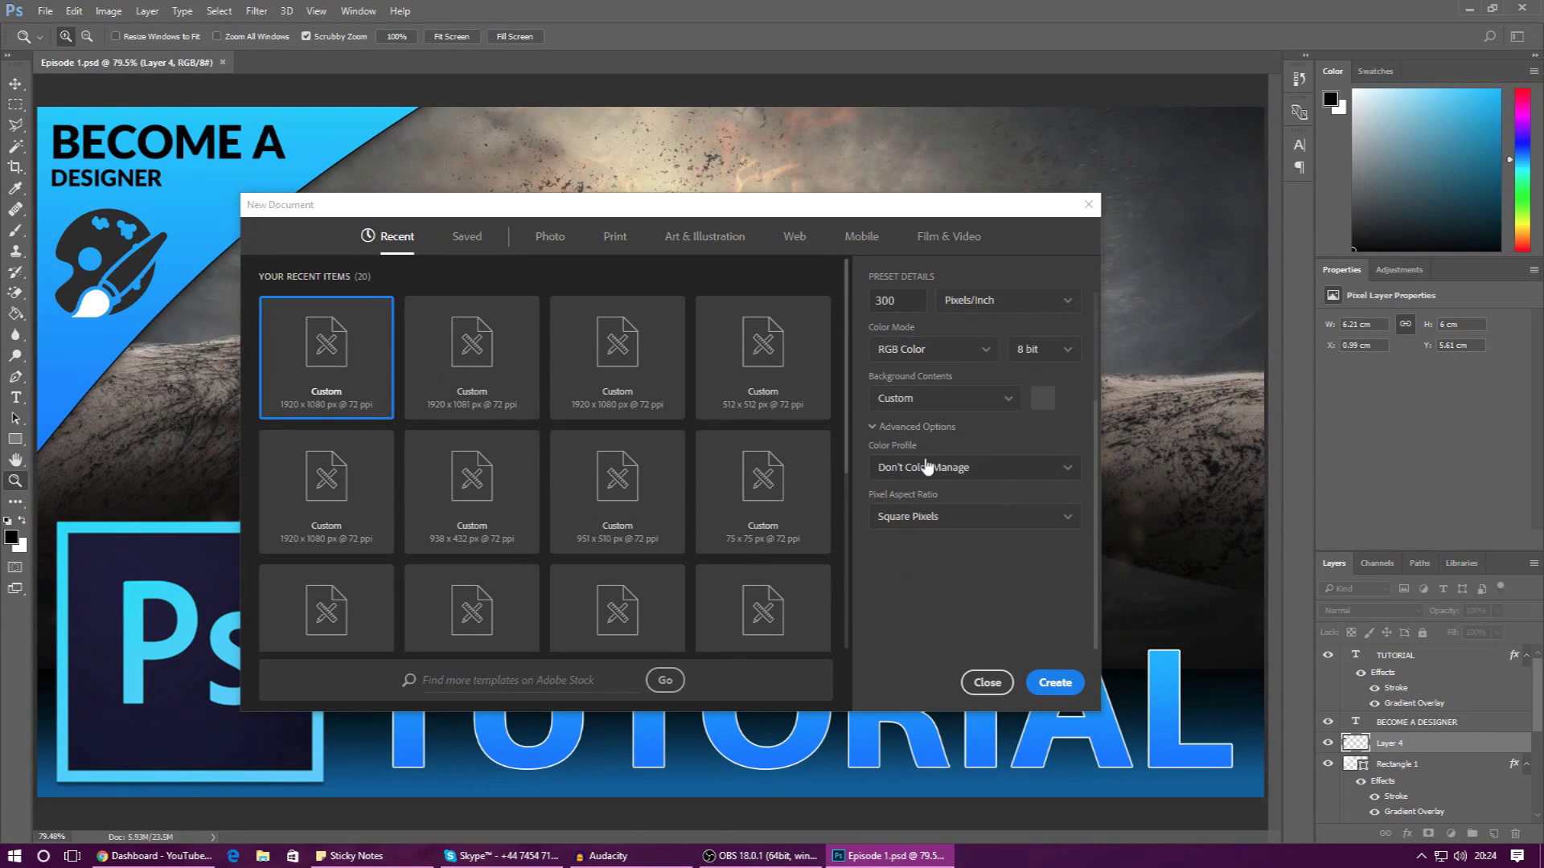
{"action": "scroll", "coordinate": [909, 471], "scroll_direction": "up", "scroll_amount": 3}
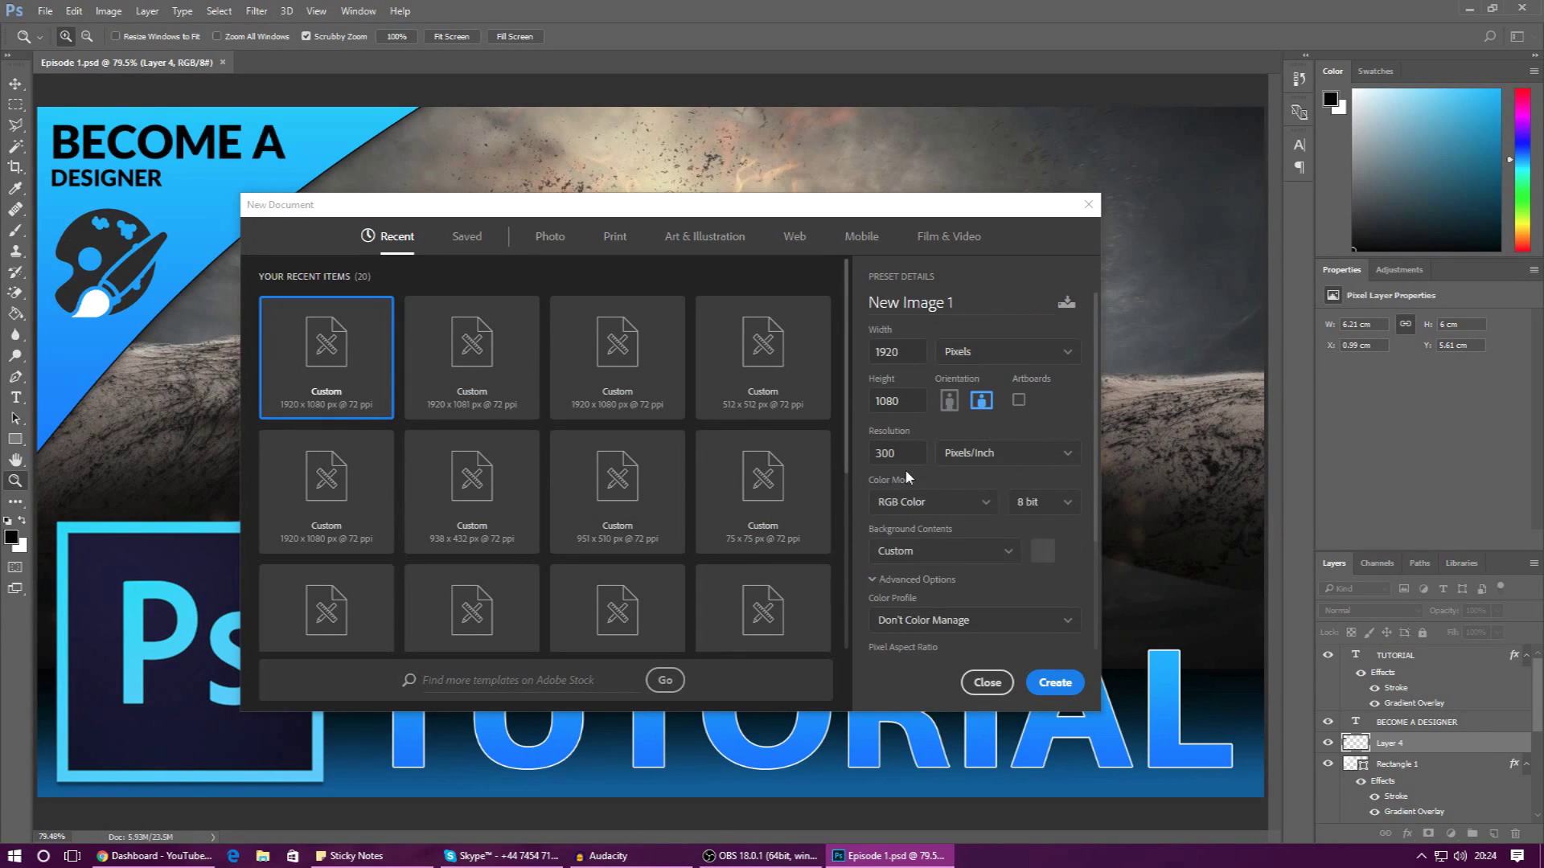
{"action": "left_click", "coordinate": [874, 580]}
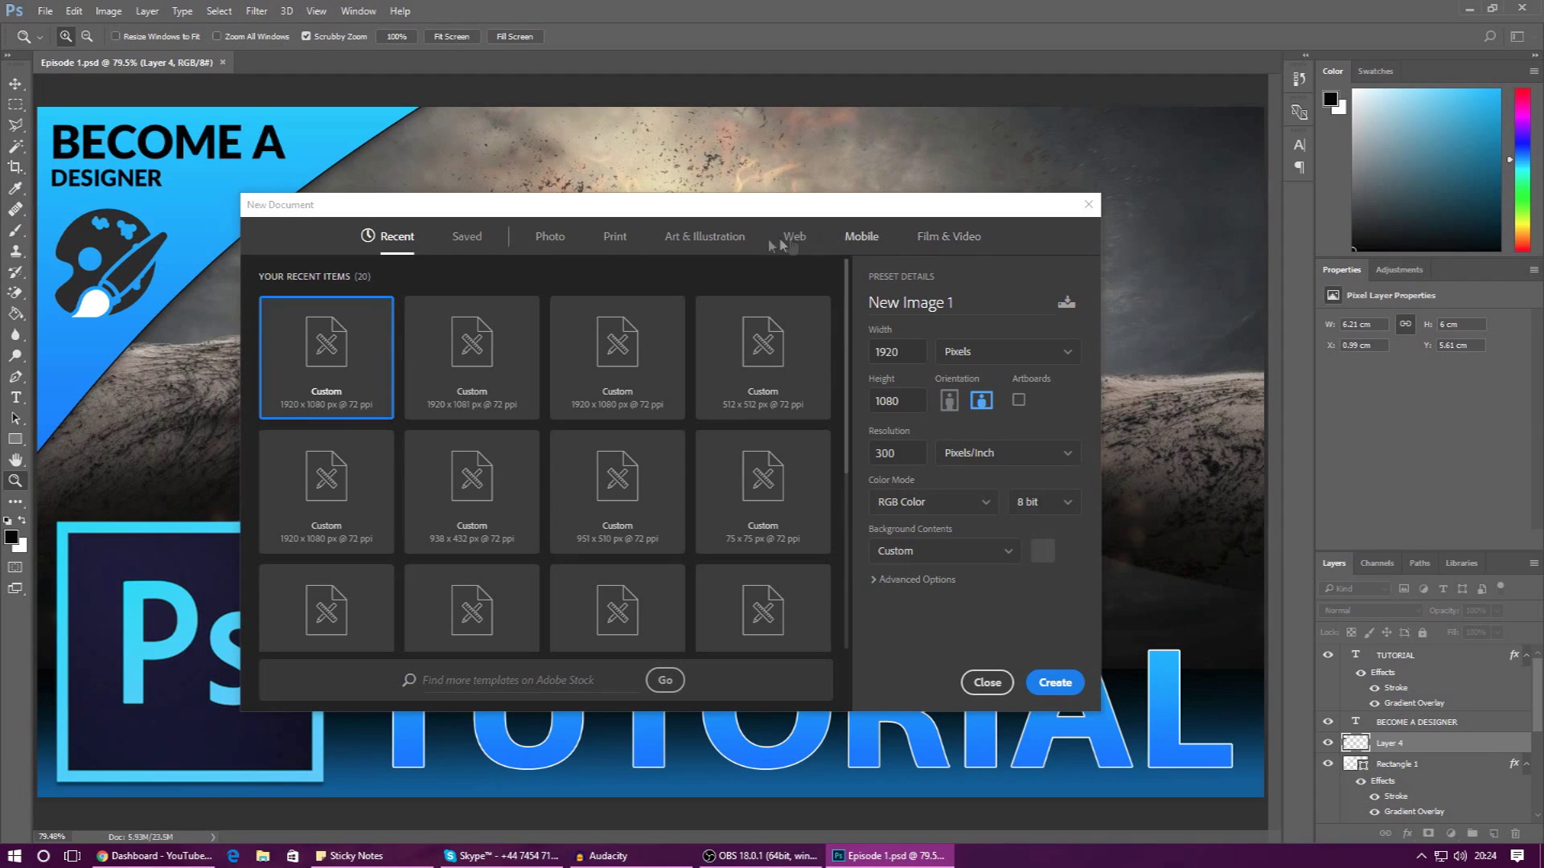
Browse the Photo, Print and Web document presets and look through the available Web templates
{"action": "left_click", "coordinate": [555, 237]}
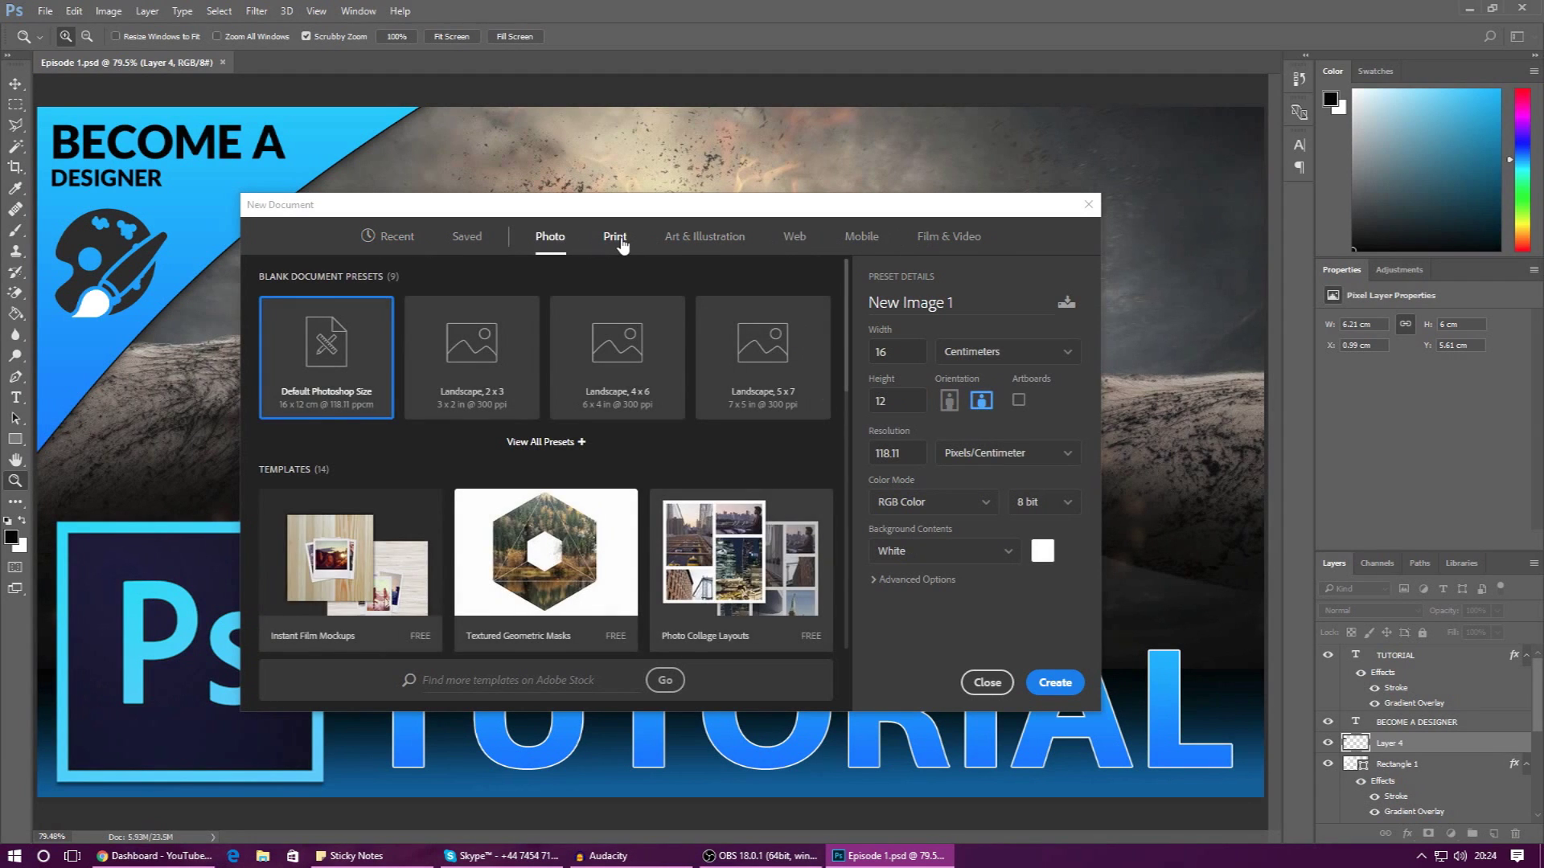
{"action": "left_click", "coordinate": [615, 237]}
{"action": "left_click", "coordinate": [684, 239]}
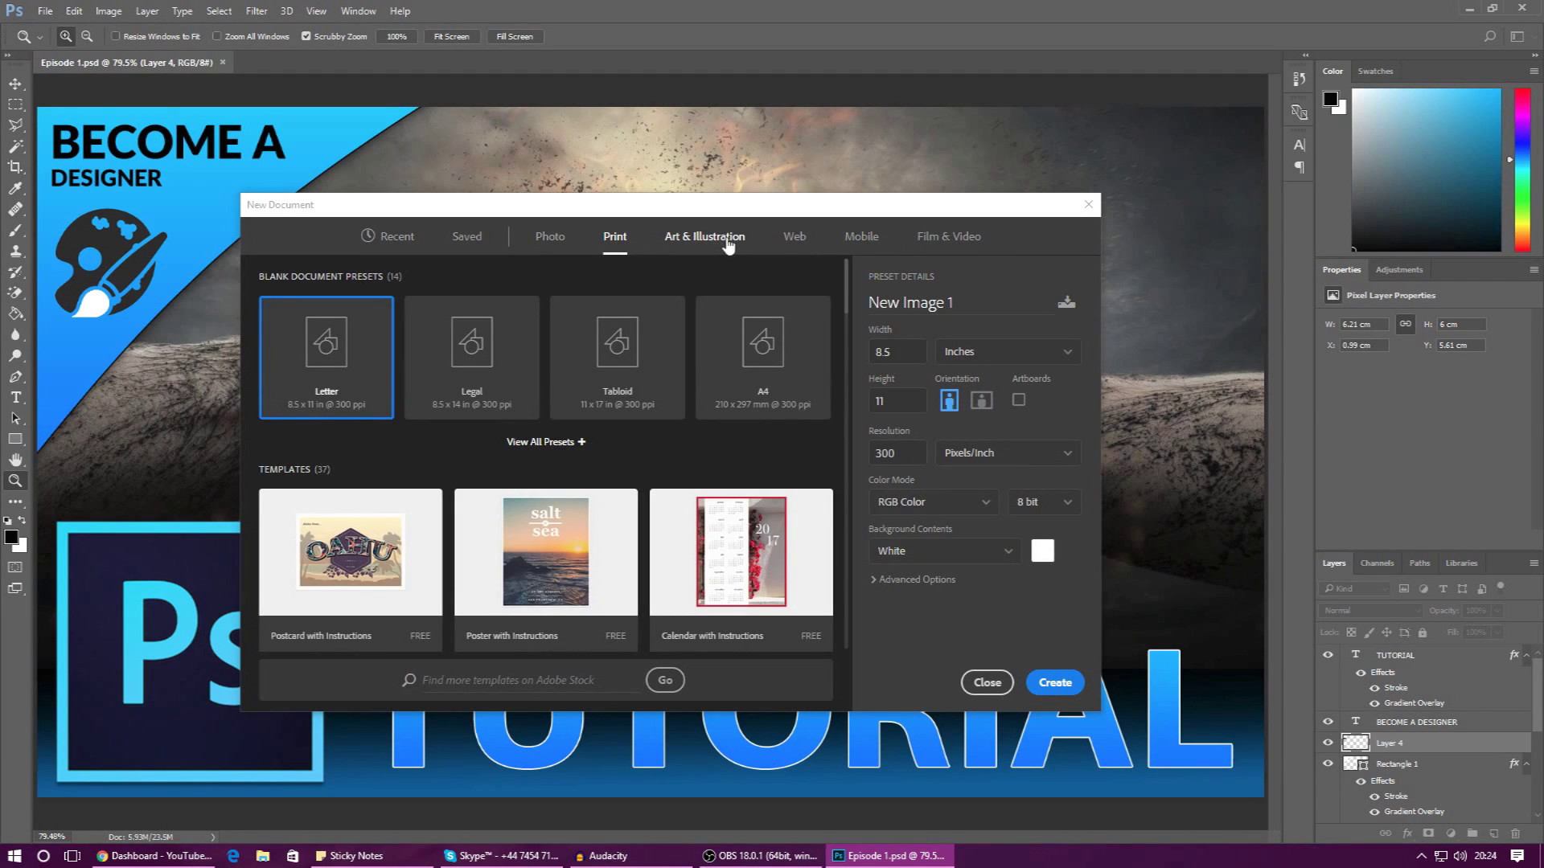
{"action": "left_click", "coordinate": [791, 241]}
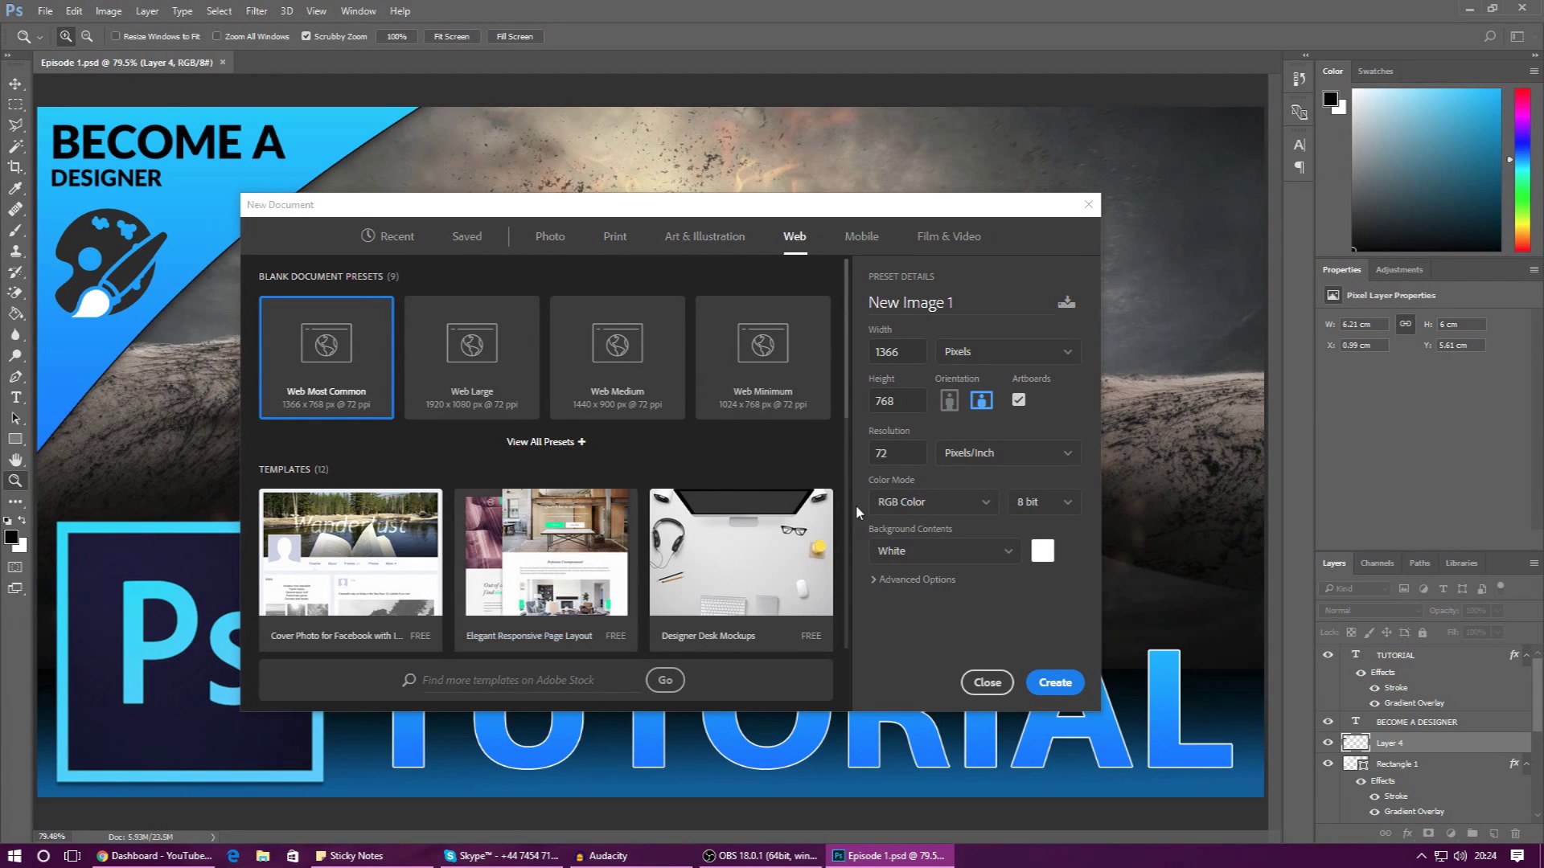
{"action": "scroll", "coordinate": [804, 531], "scroll_direction": "down", "scroll_amount": 3}
{"action": "scroll", "coordinate": [748, 547], "scroll_direction": "up", "scroll_amount": 3}
{"action": "scroll", "coordinate": [611, 531], "scroll_direction": "down", "scroll_amount": 3}
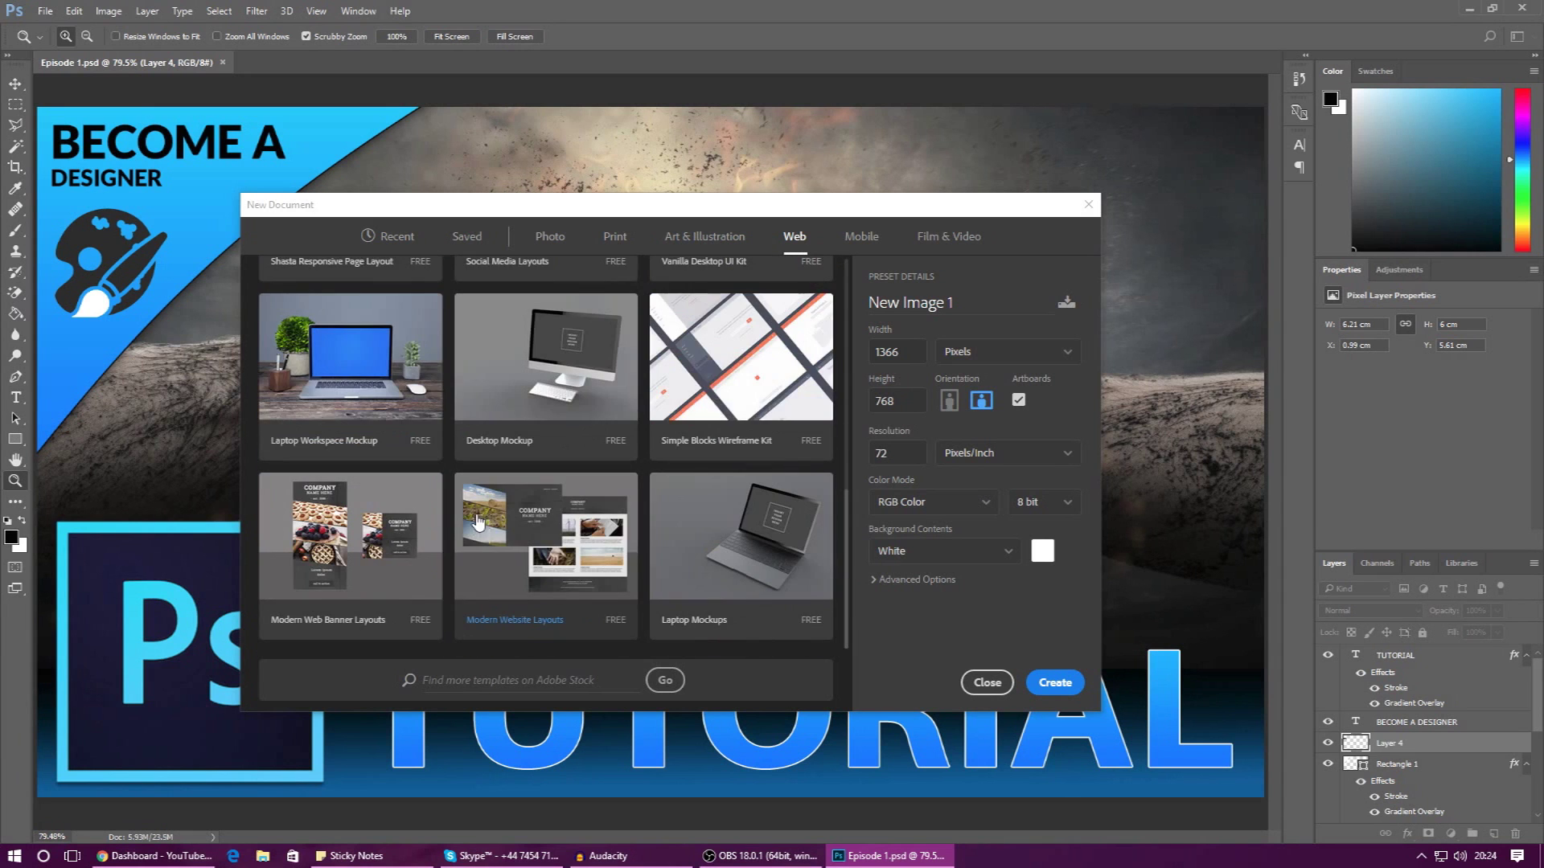
{"action": "scroll", "coordinate": [478, 518], "scroll_direction": "up", "scroll_amount": 1}
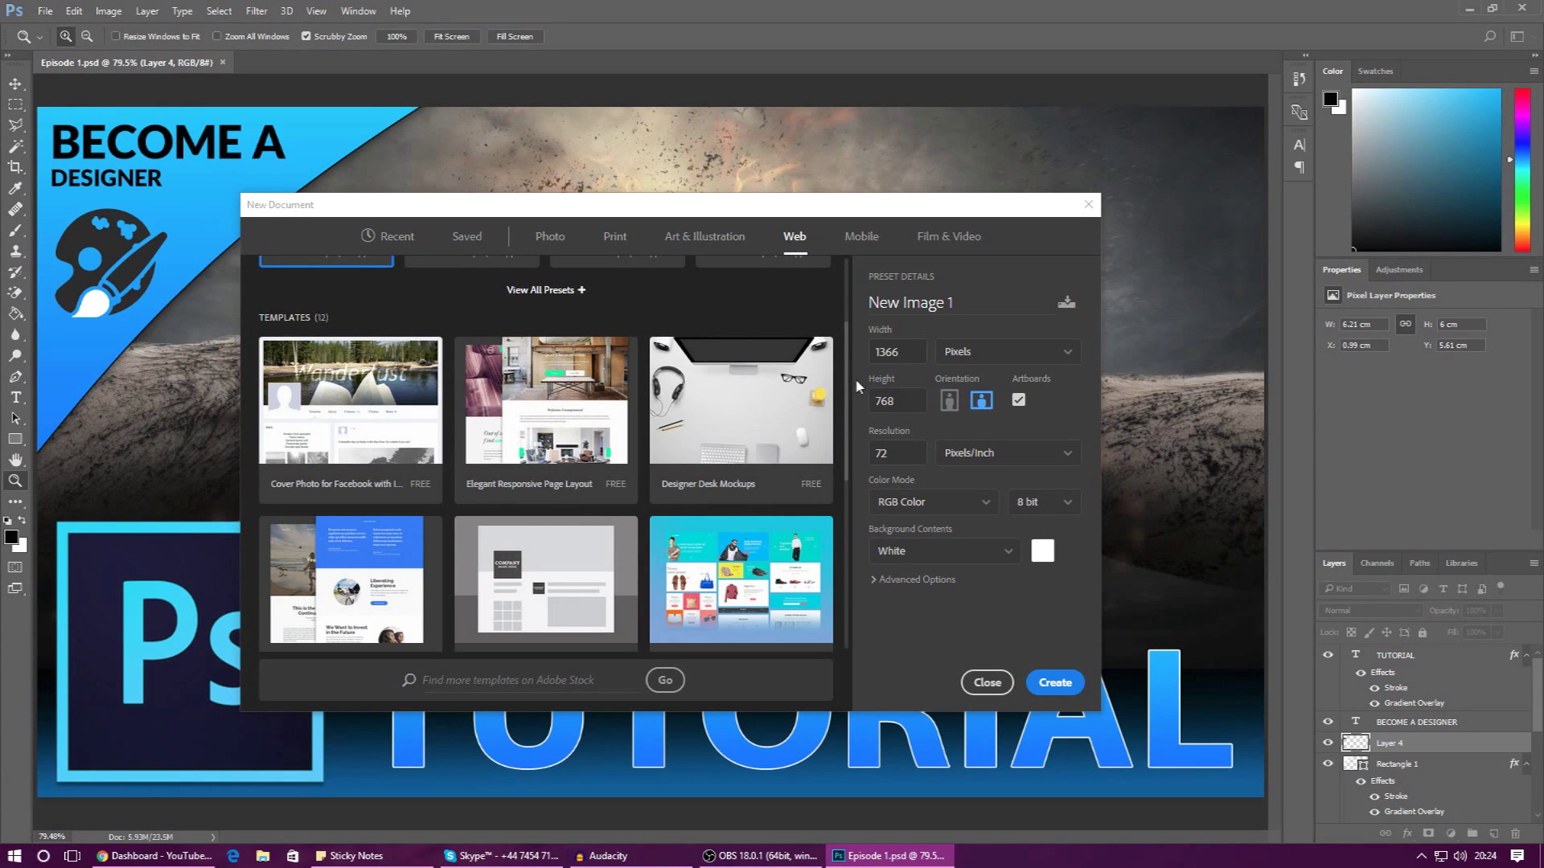
{"action": "scroll", "coordinate": [842, 487], "scroll_direction": "down", "scroll_amount": 3}
{"action": "scroll", "coordinate": [843, 487], "scroll_direction": "down", "scroll_amount": 3}
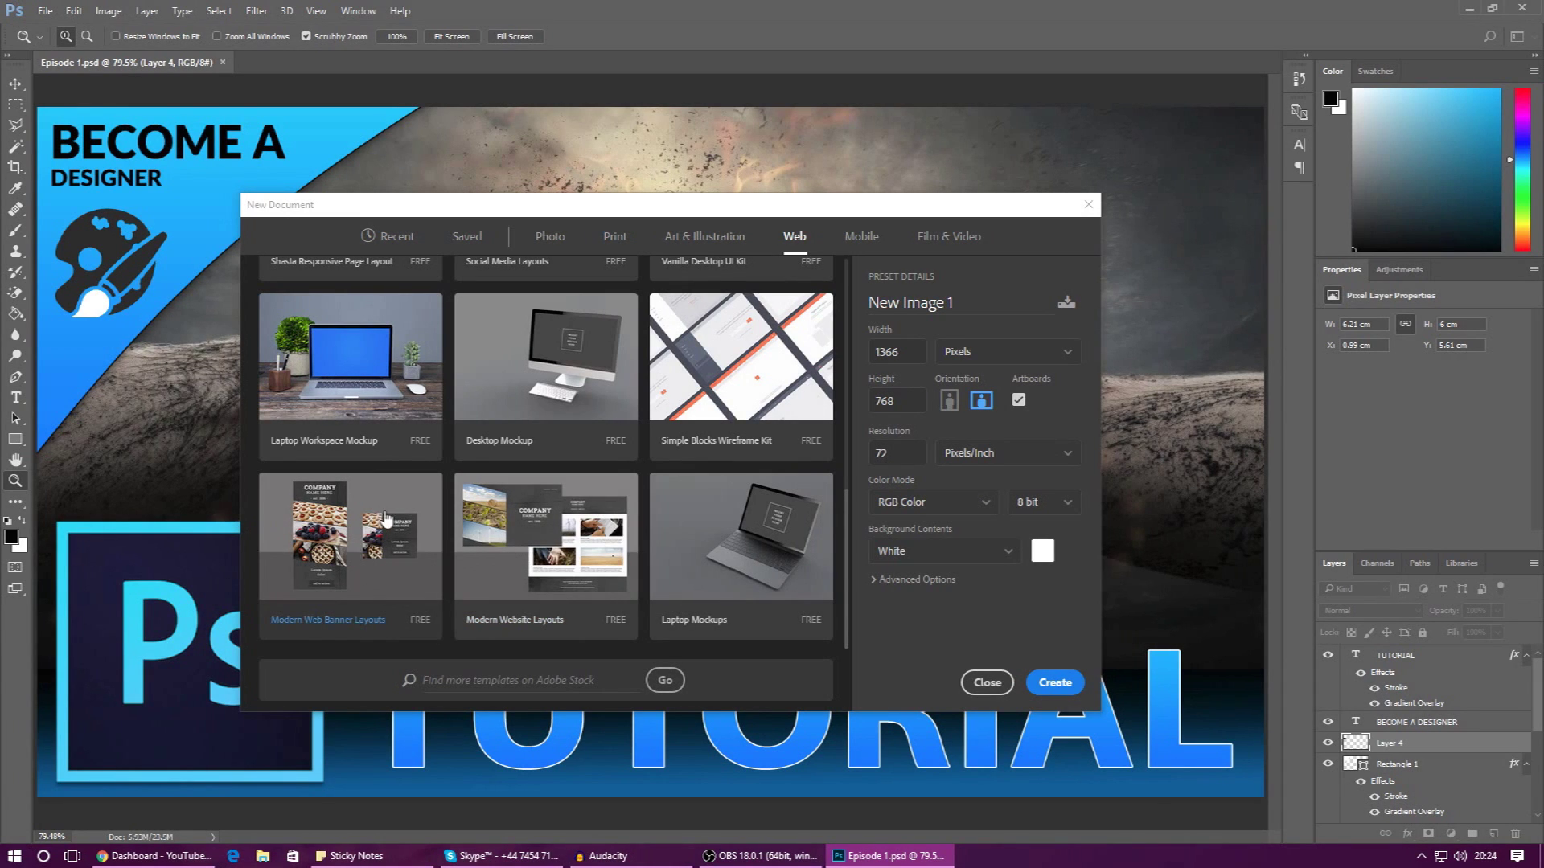
Find the free Chalkboard Mockup template in the Art & Illustration category and start downloading it
{"action": "left_click", "coordinate": [675, 242]}
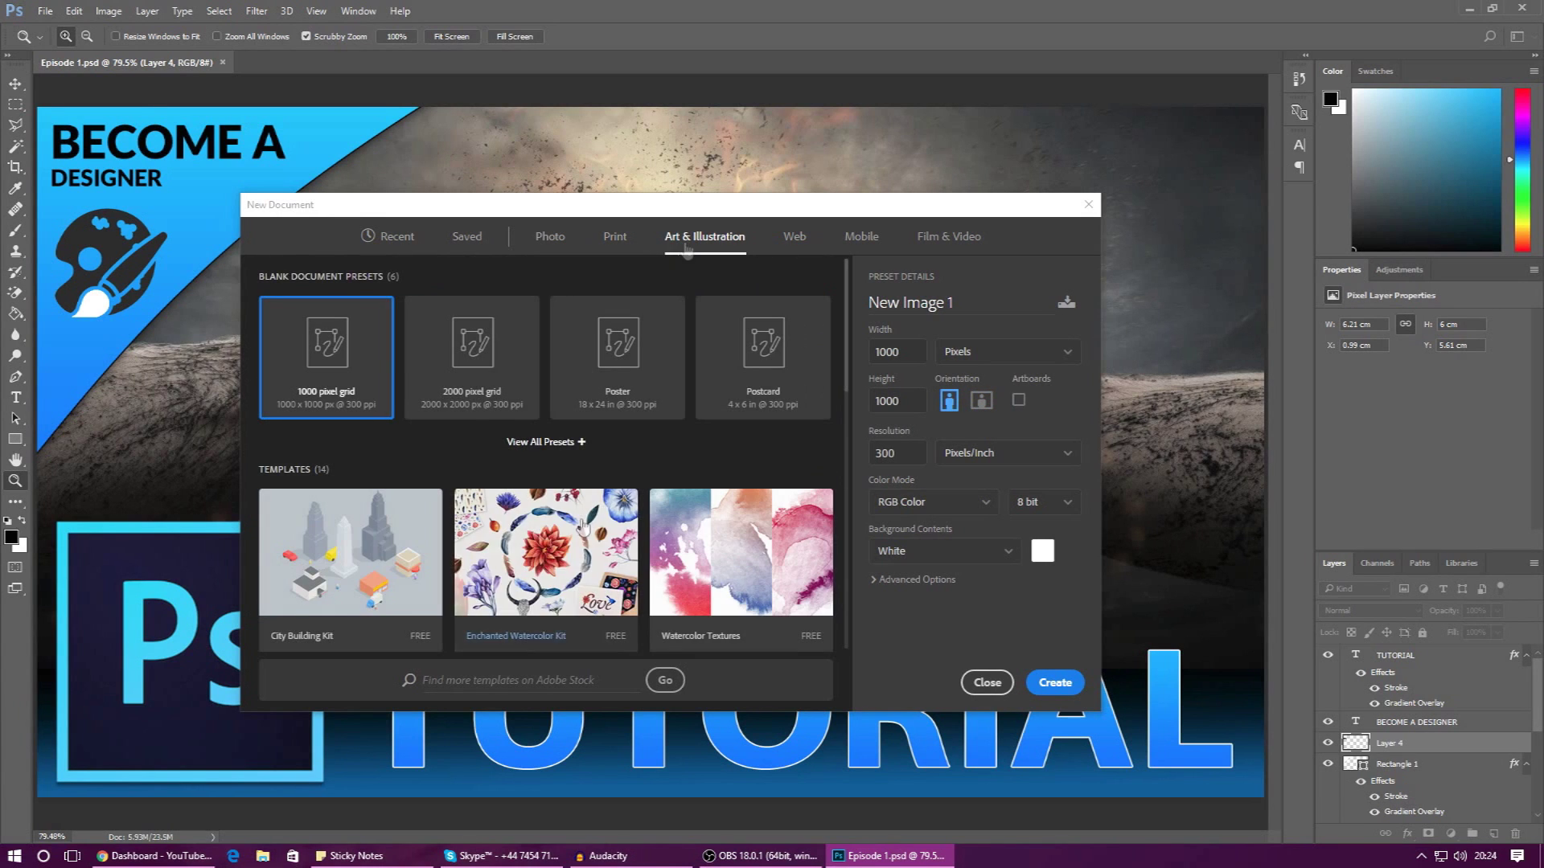
{"action": "scroll", "coordinate": [583, 527], "scroll_direction": "down", "scroll_amount": 3}
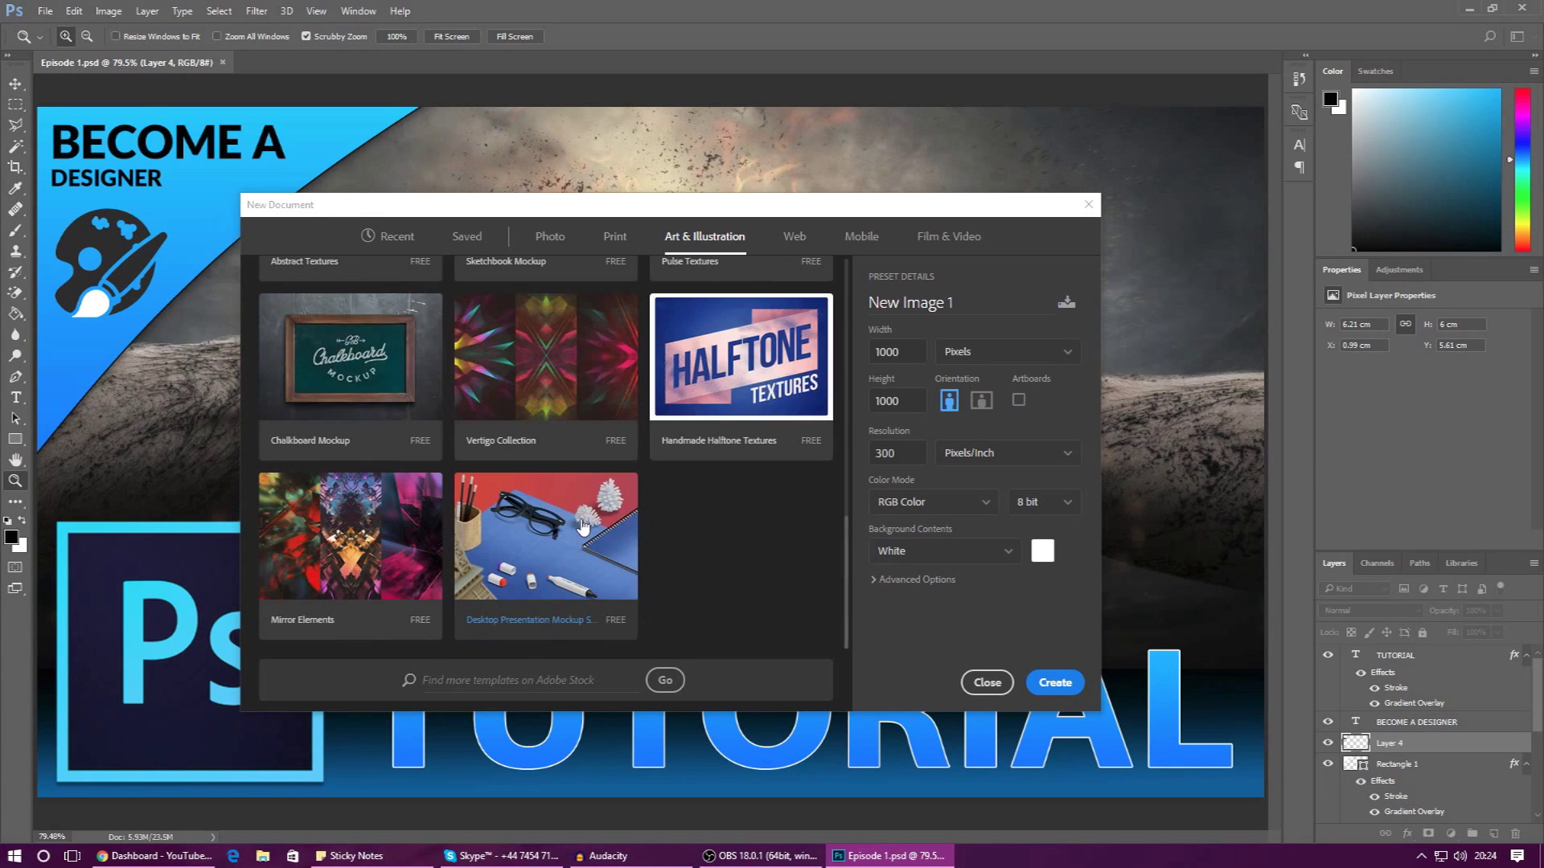
{"action": "left_click", "coordinate": [354, 398]}
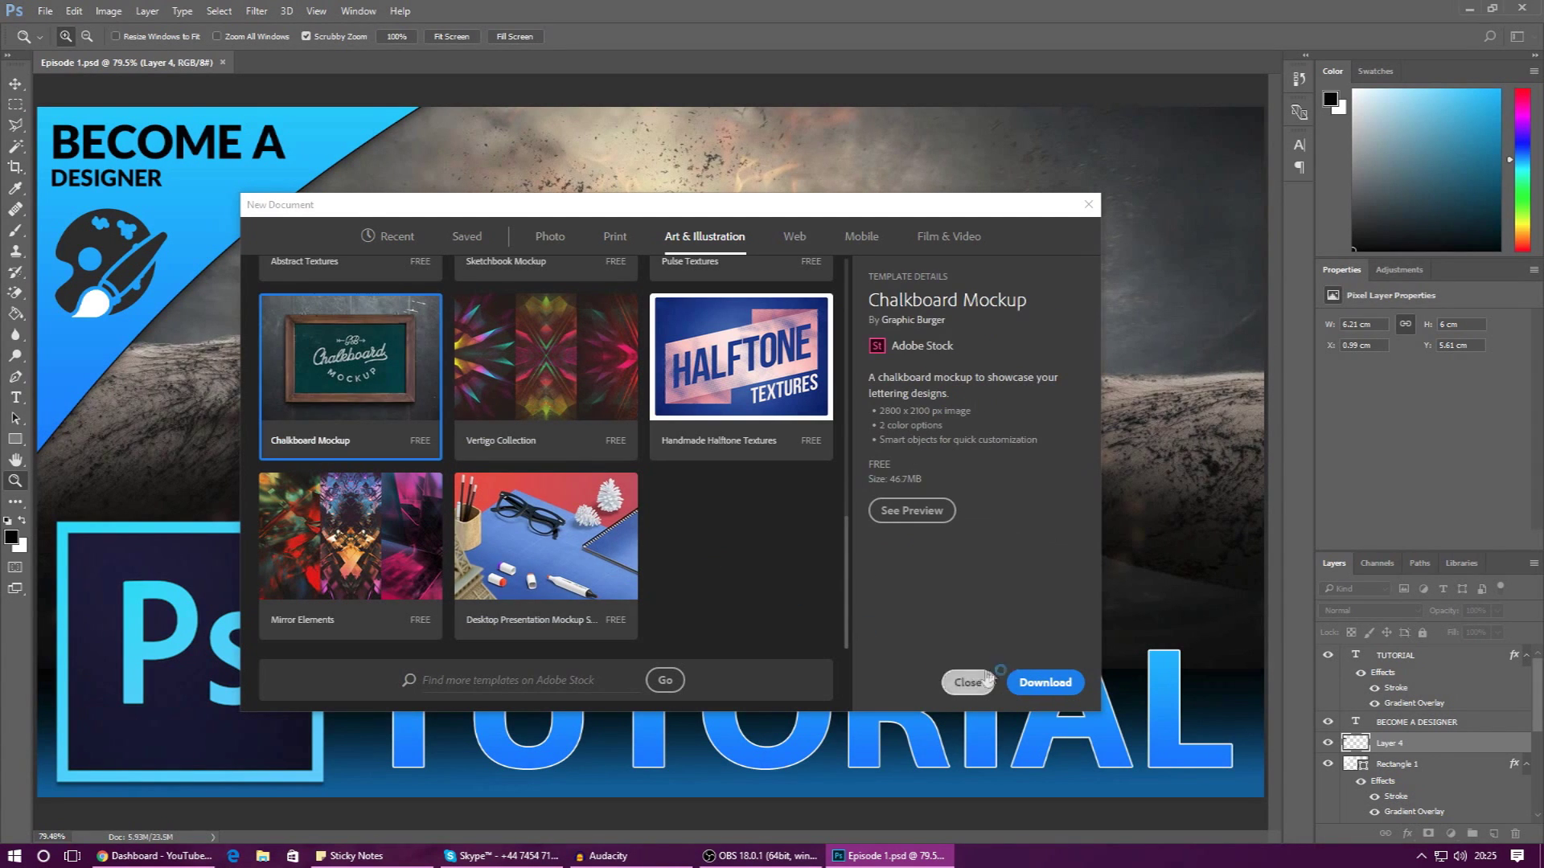
{"action": "left_click", "coordinate": [1038, 689]}
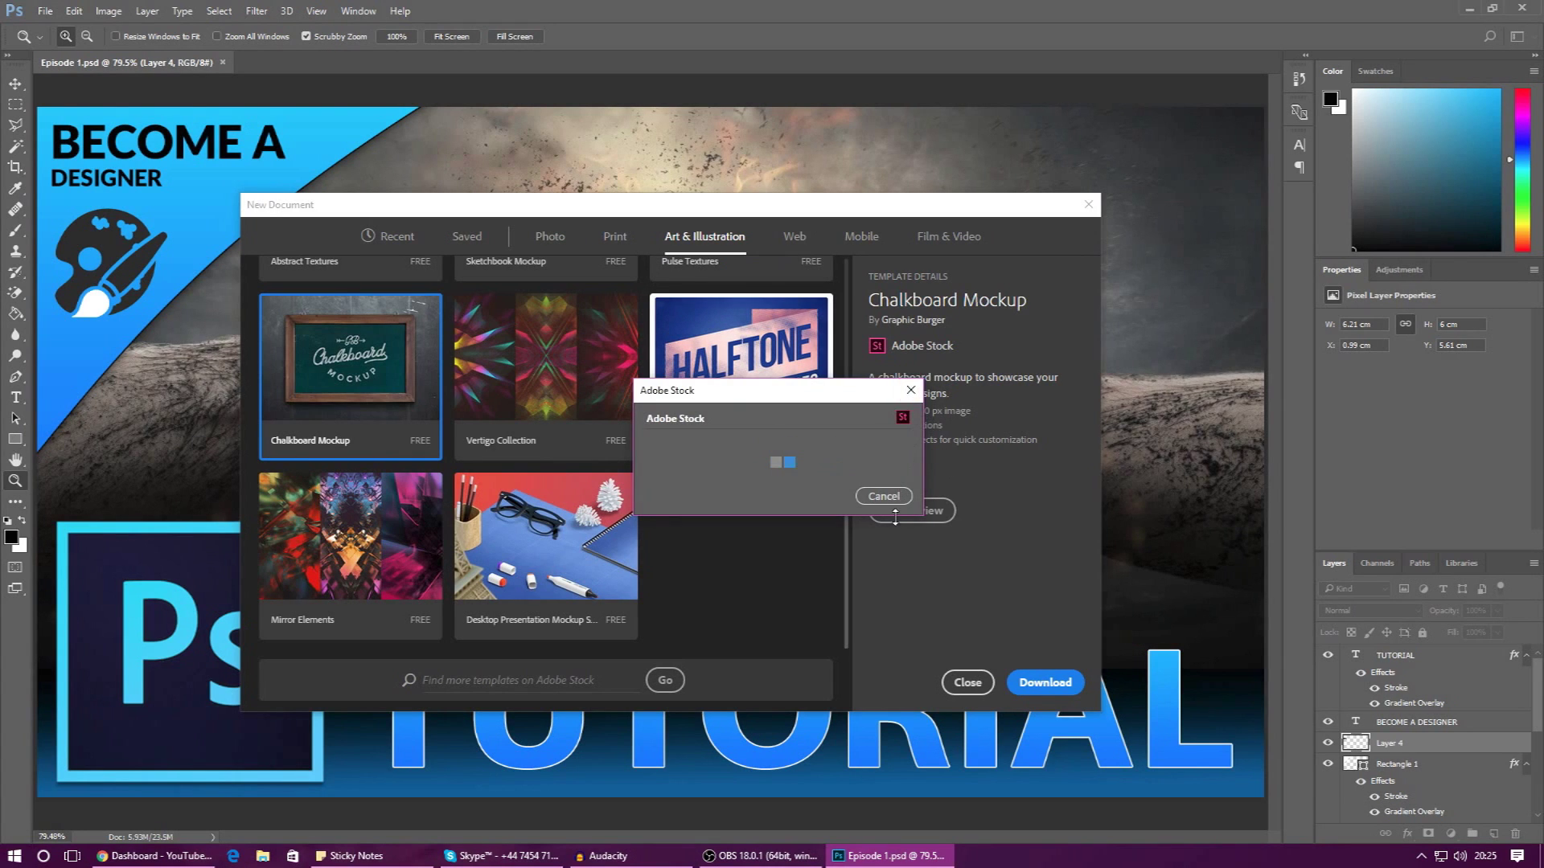
Cancel the template download and create a blank 1920 × 1080 px document at 72 ppi with a white background from the recent items
{"action": "left_click", "coordinate": [884, 496]}
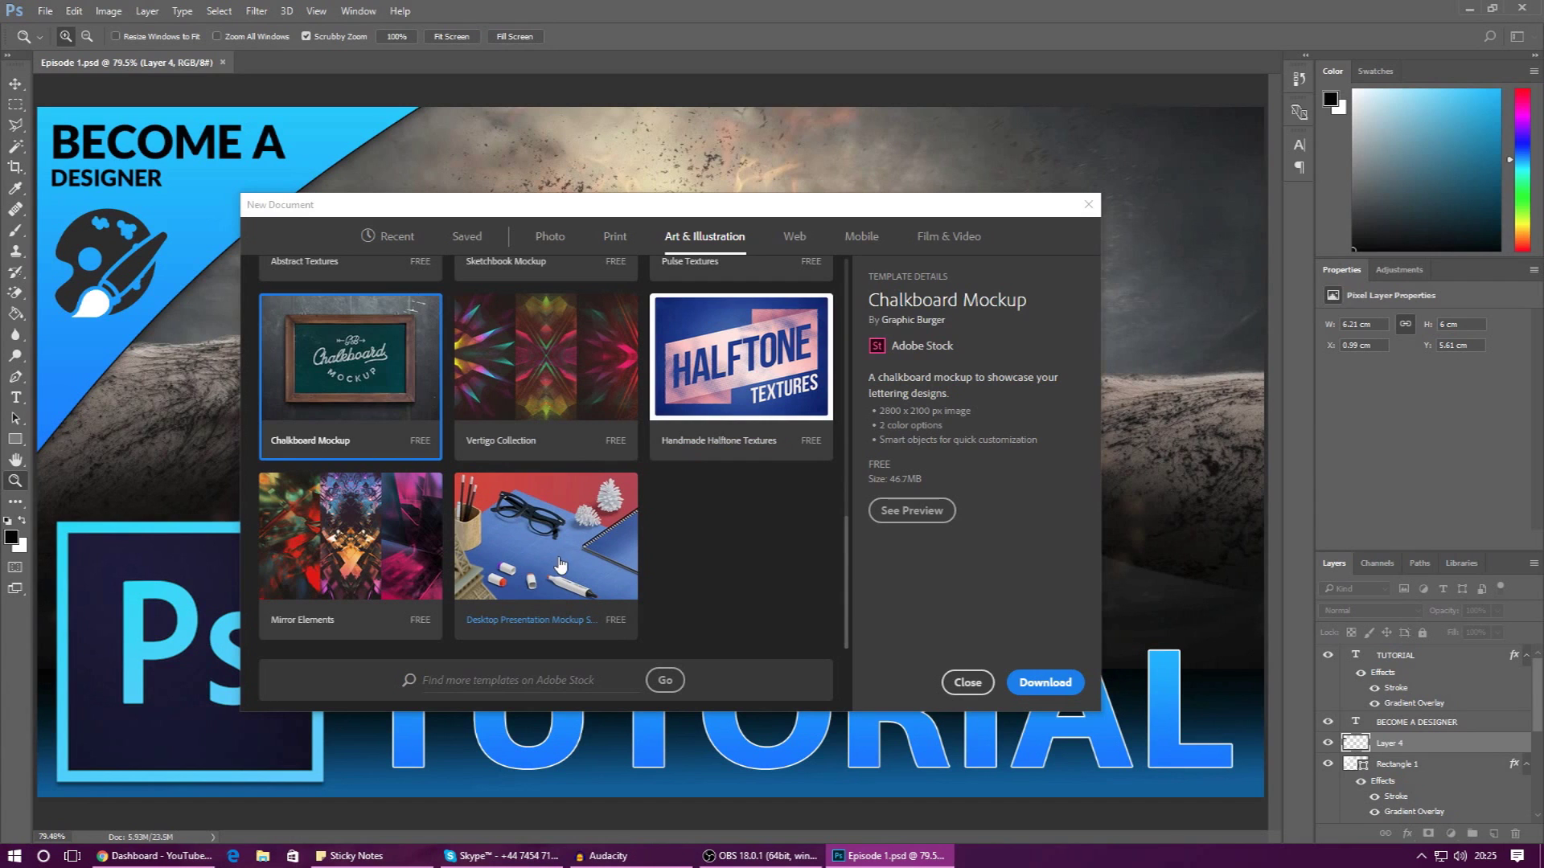
{"action": "scroll", "coordinate": [603, 550], "scroll_direction": "up", "scroll_amount": 10}
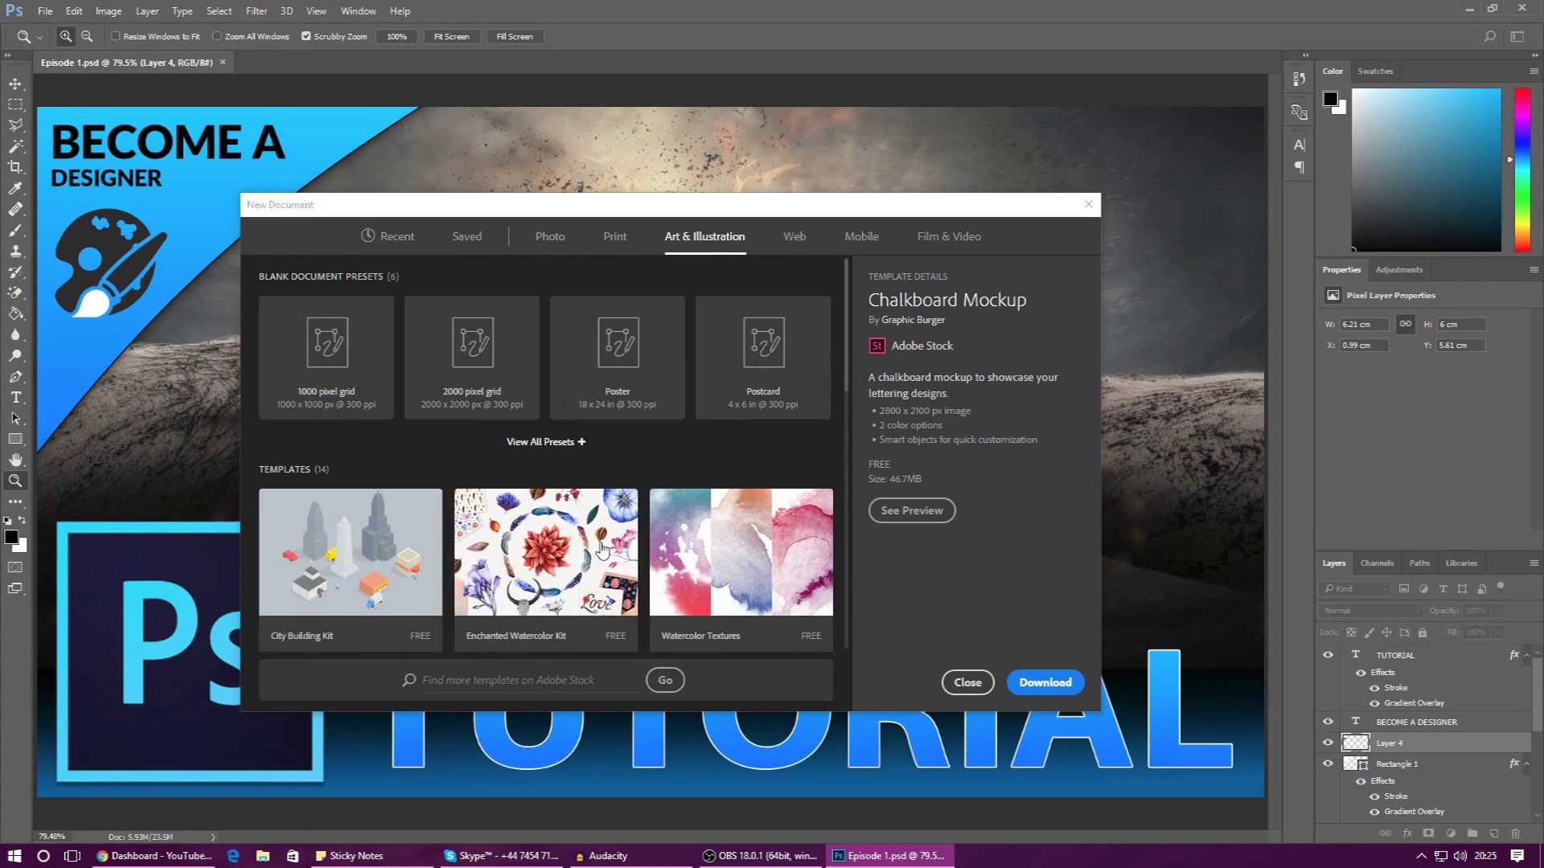
{"action": "left_click", "coordinate": [413, 235]}
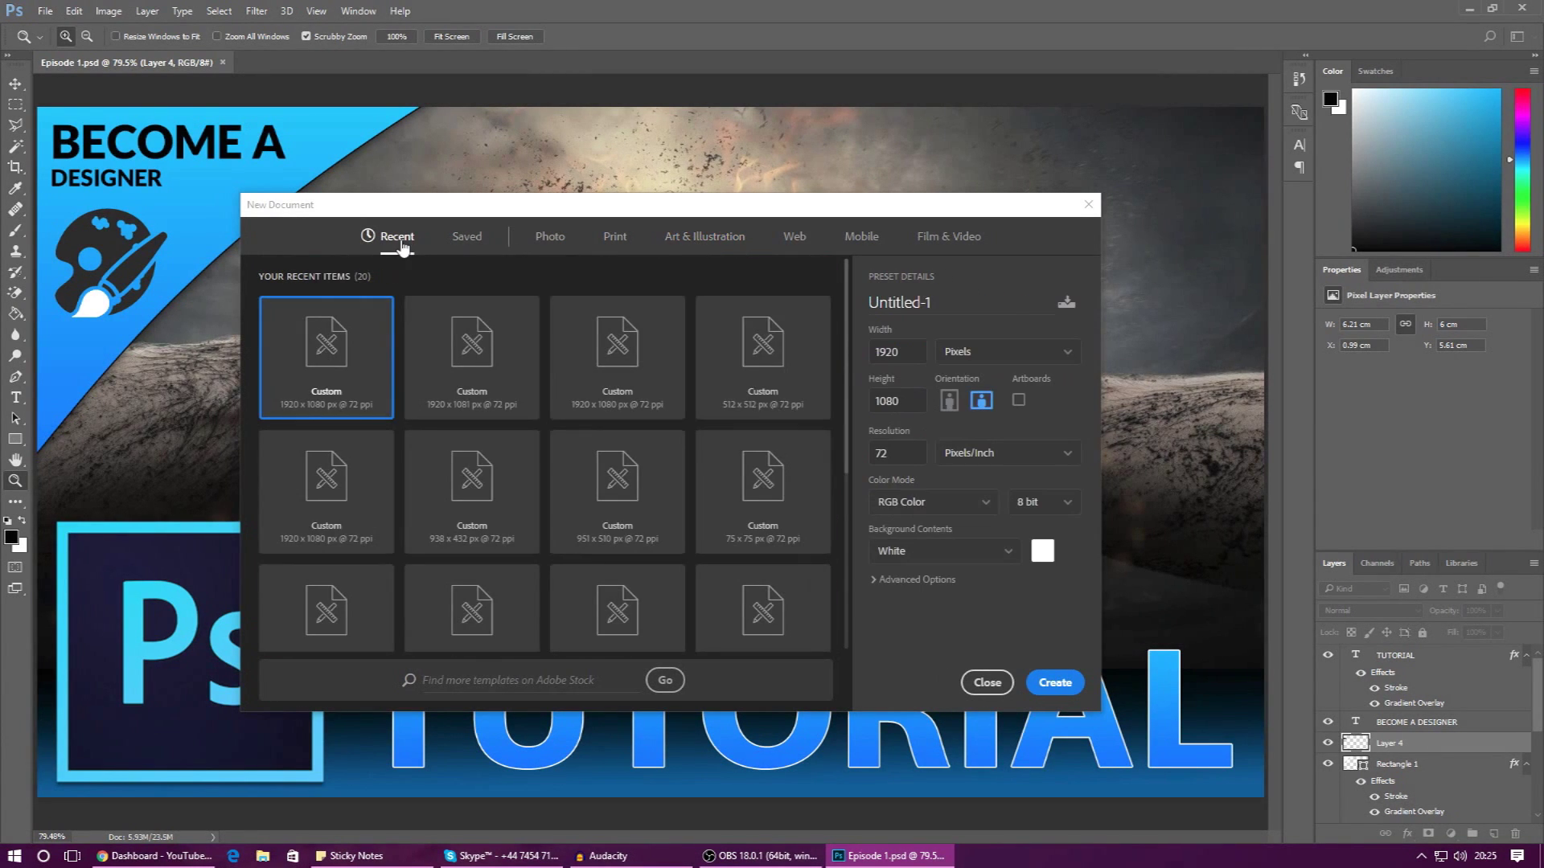
{"action": "left_click", "coordinate": [1047, 684]}
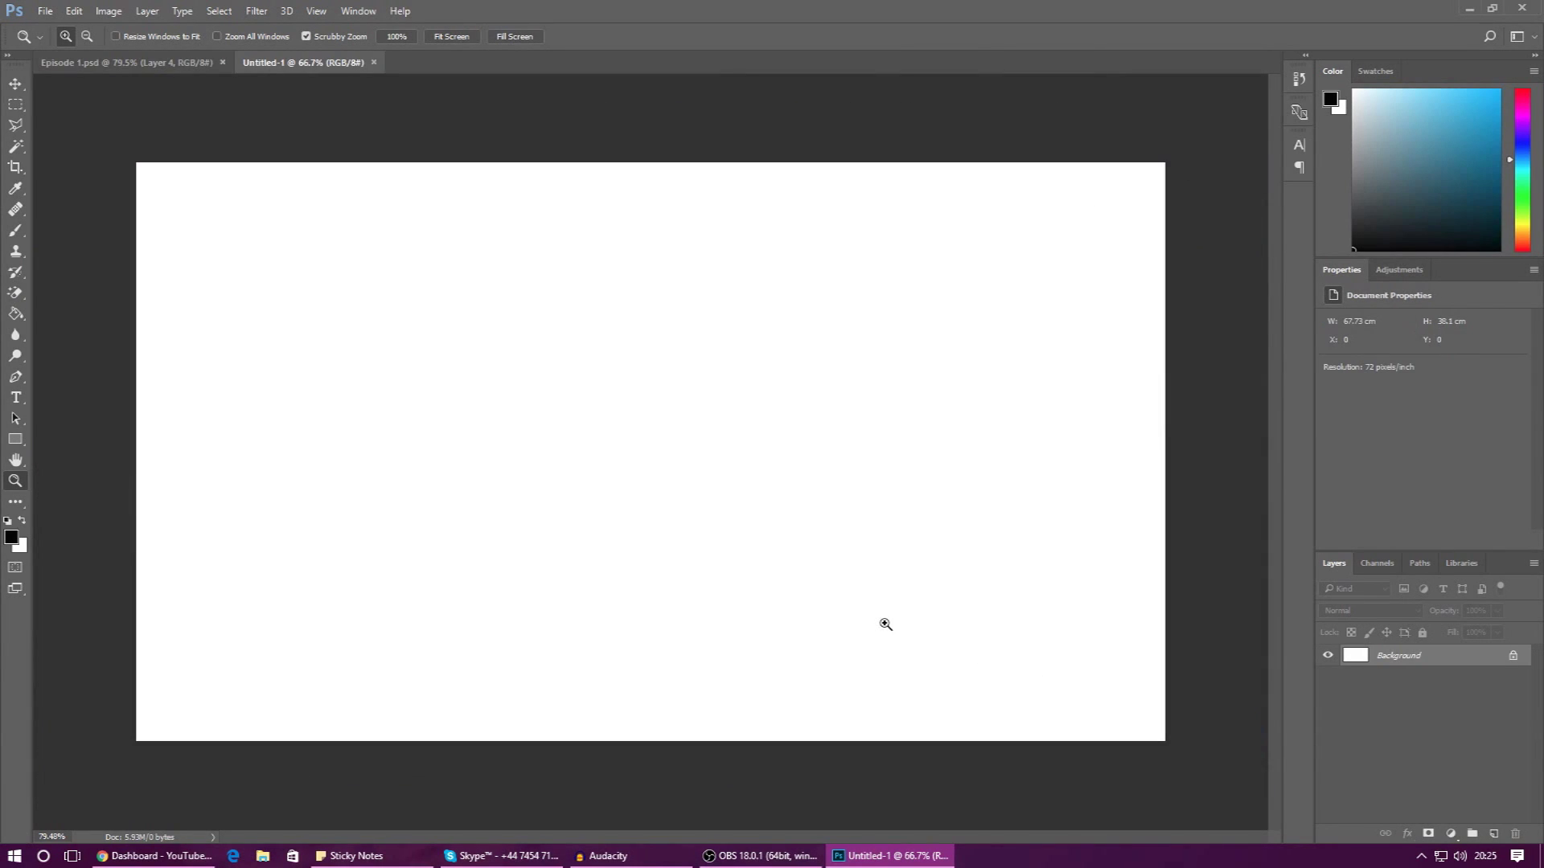
{"action": "right_click", "coordinate": [855, 621]}
{"action": "left_click", "coordinate": [908, 629]}
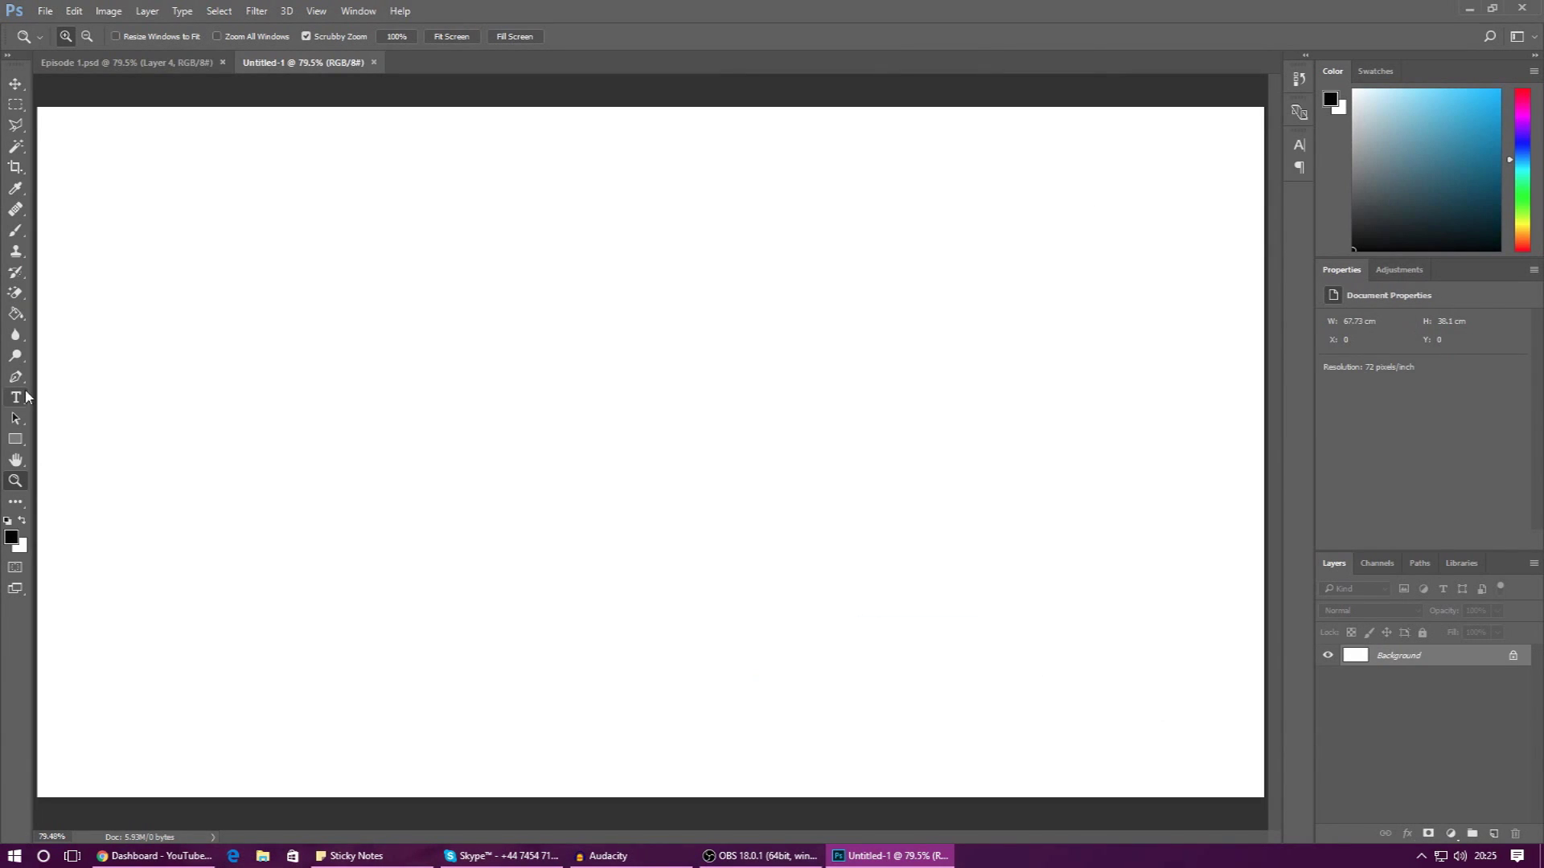
Draw a black rectangle about 1307 × 854 px across the middle-left of the white canvas
{"action": "left_click", "coordinate": [15, 440]}
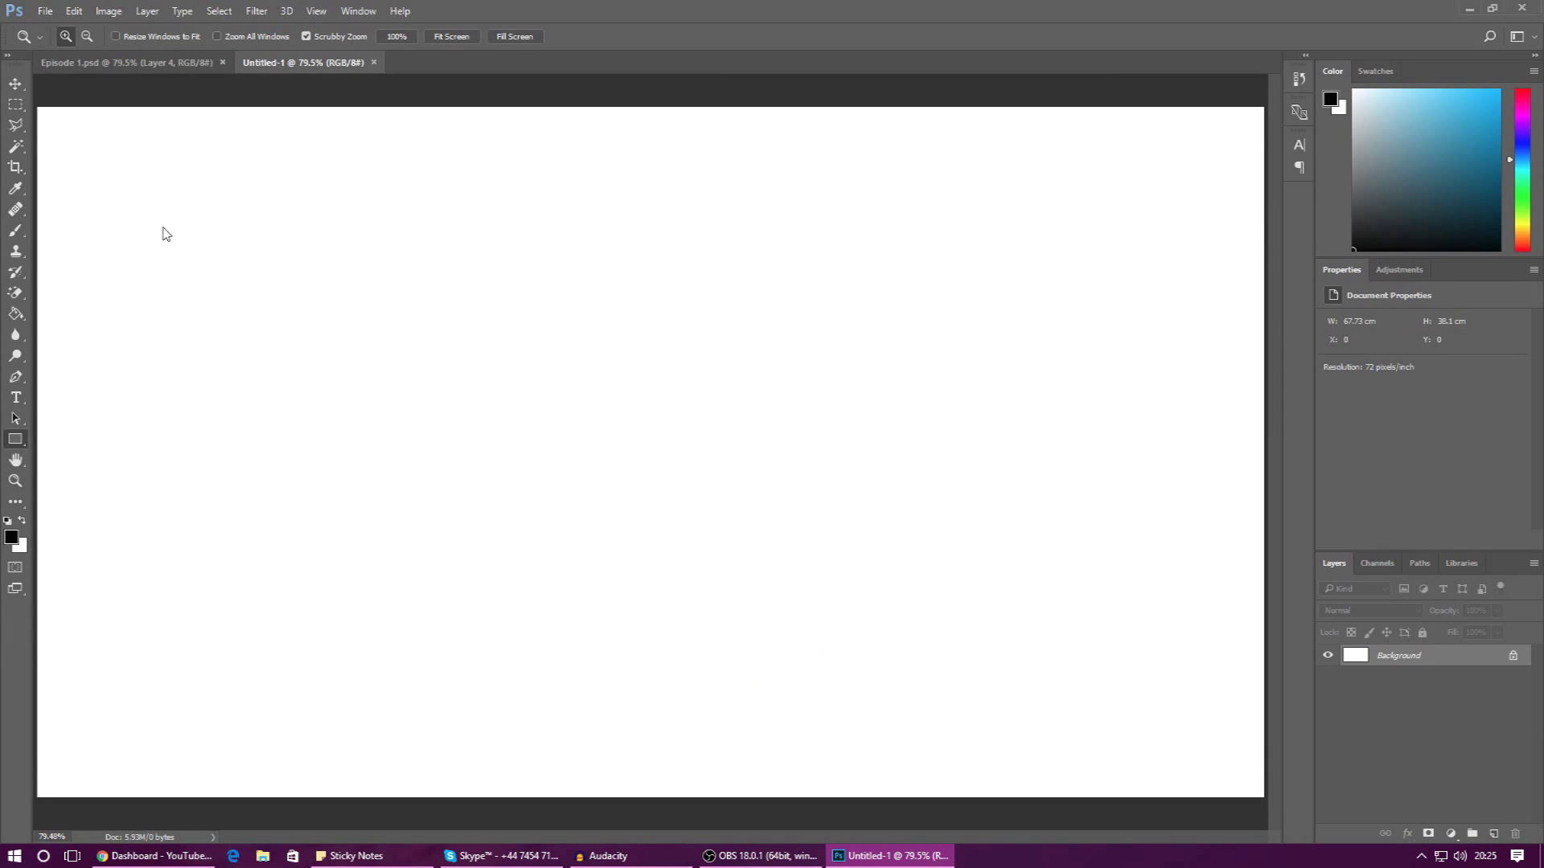
{"action": "left_click_drag", "start_coordinate": [151, 214], "coordinate": [982, 754]}
Start a line of text on the white canvas just above the rectangle's upper-left corner
{"action": "key", "text": "t"}
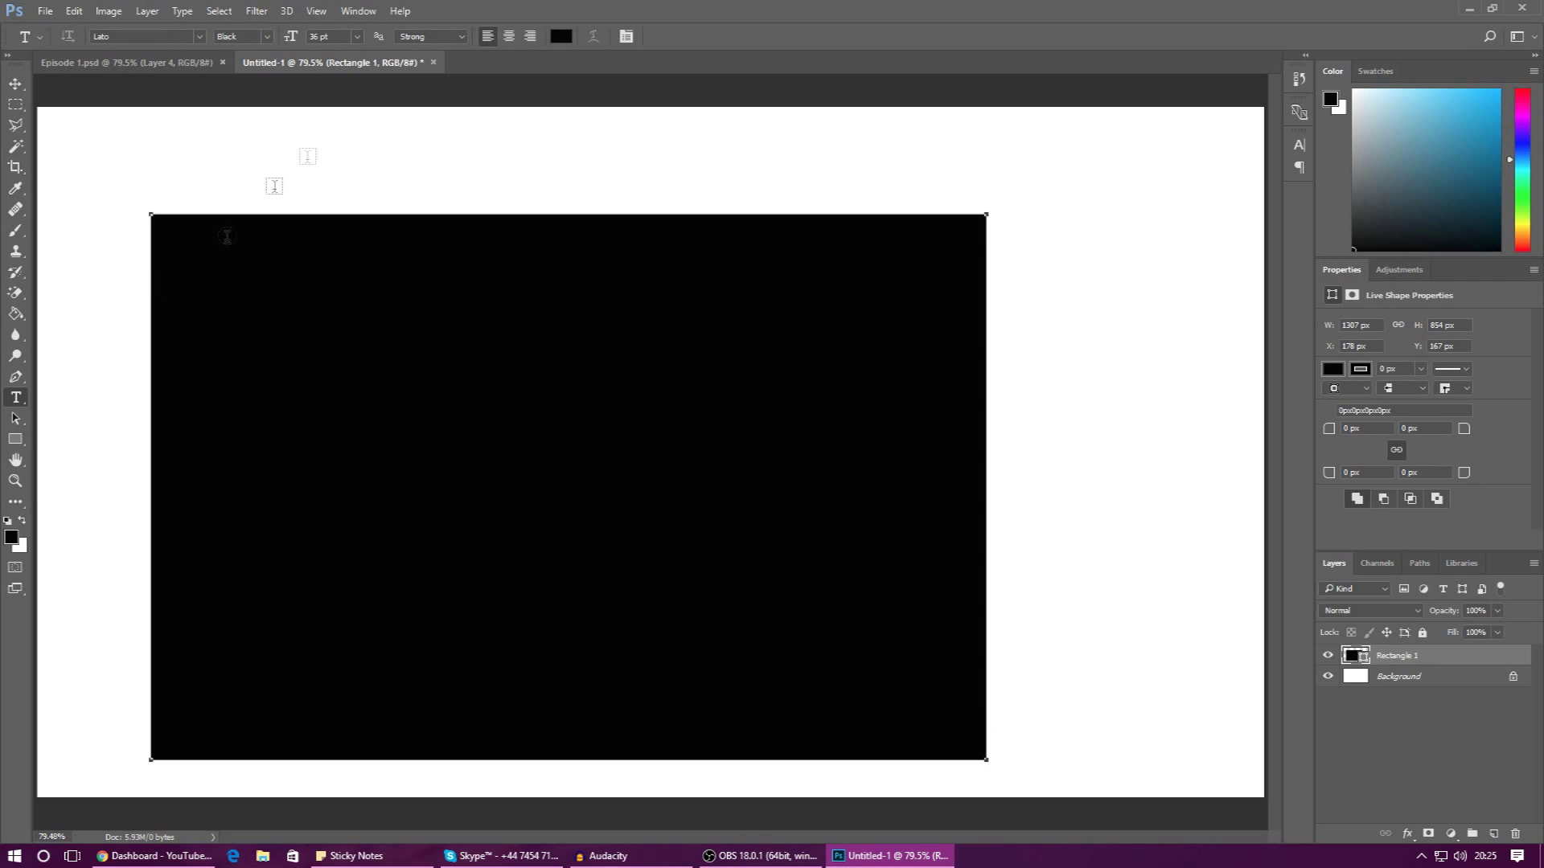
{"action": "left_click", "coordinate": [181, 164]}
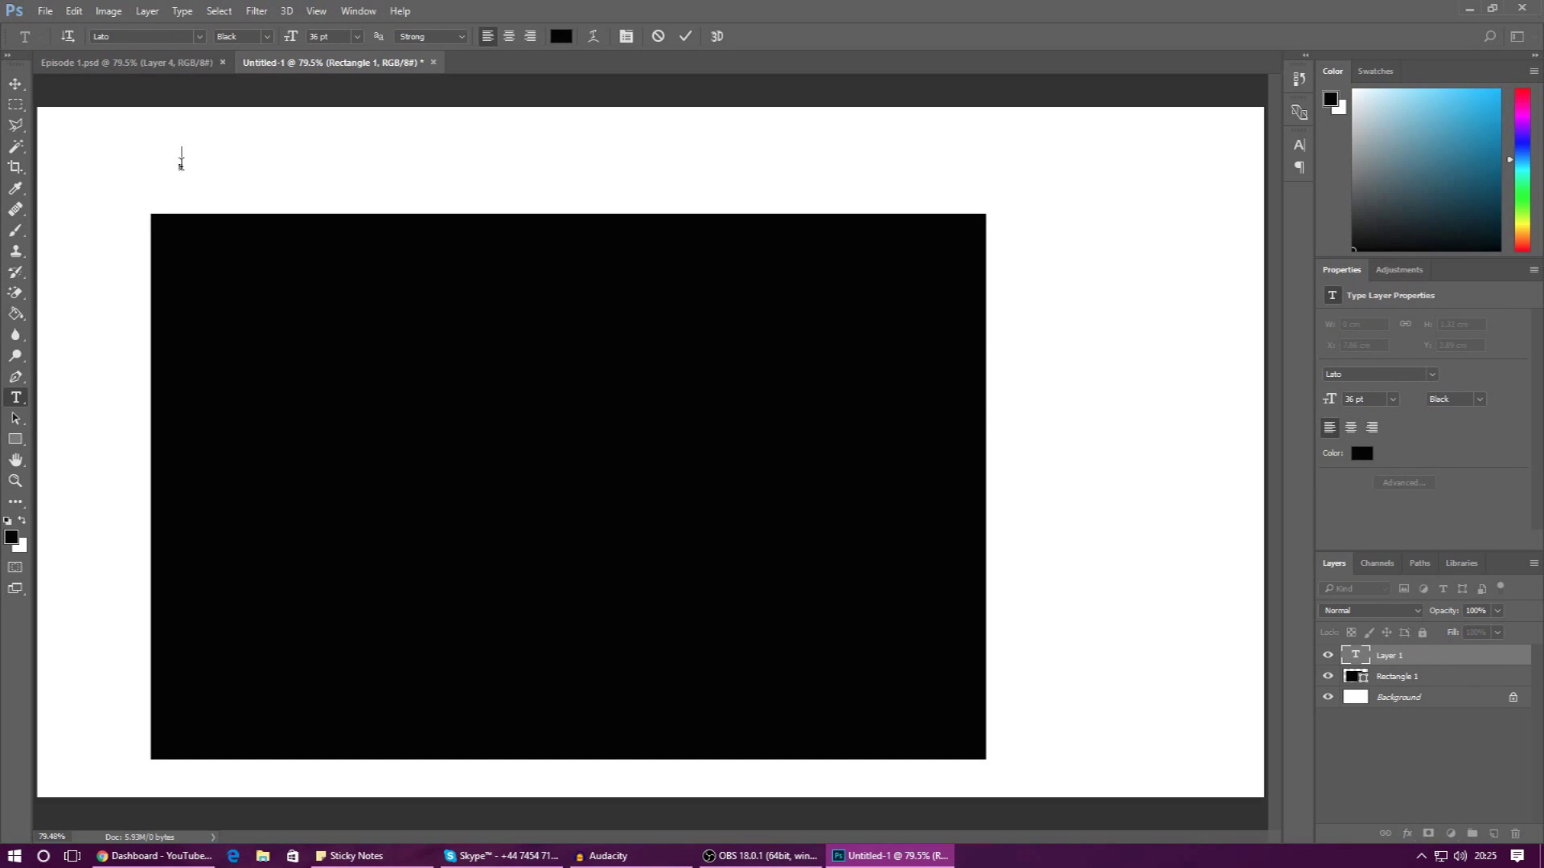